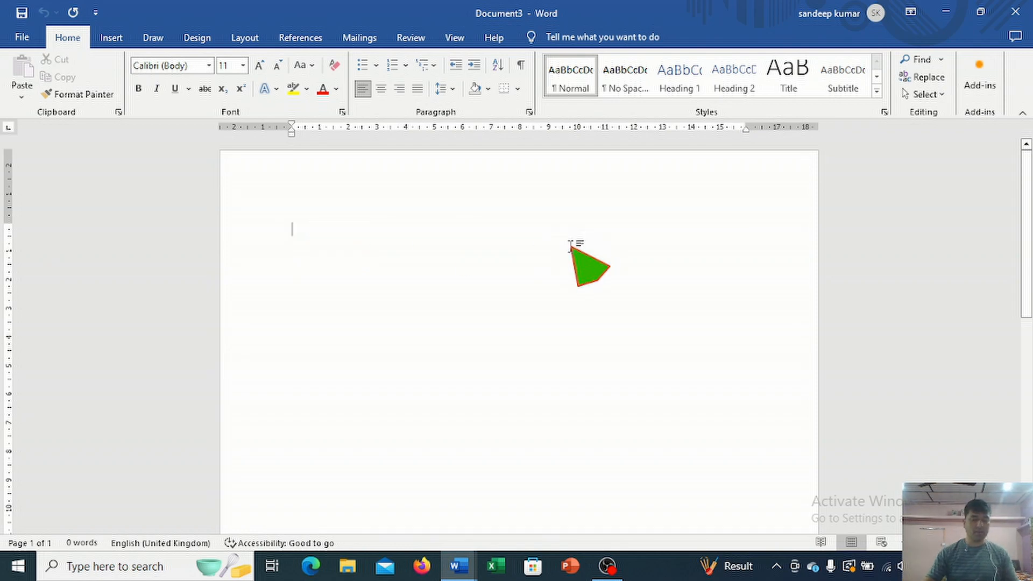
# Step: Set the font size to 16 and write "This is my first file" as the first line
pyautogui.hotkey('ctrl', 'shift', '.')
pyautogui.hotkey('ctrl', 'shift', '.')
pyautogui.hotkey('ctrl', 'shift', '.')
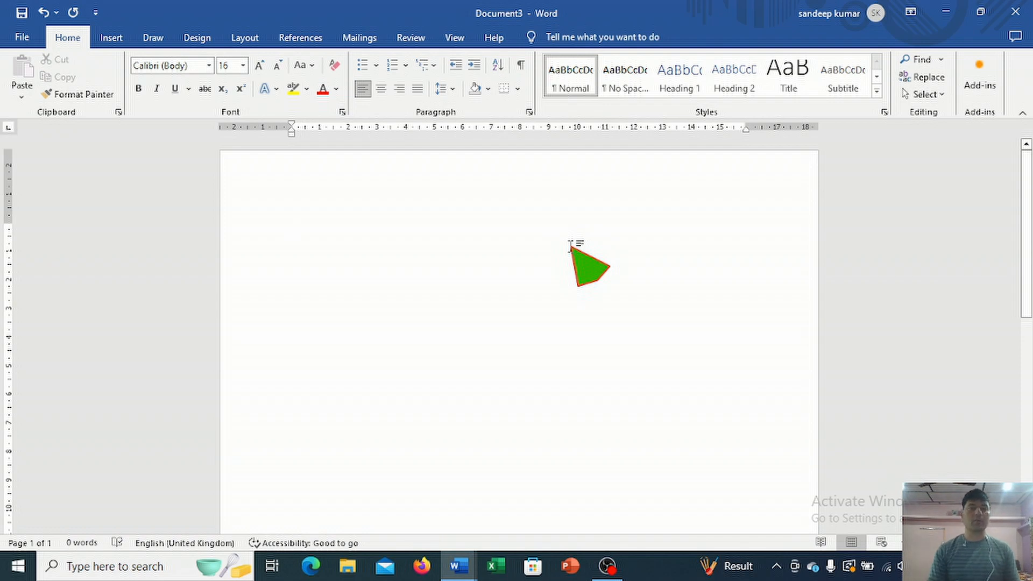
pyautogui.write('this is my first file')
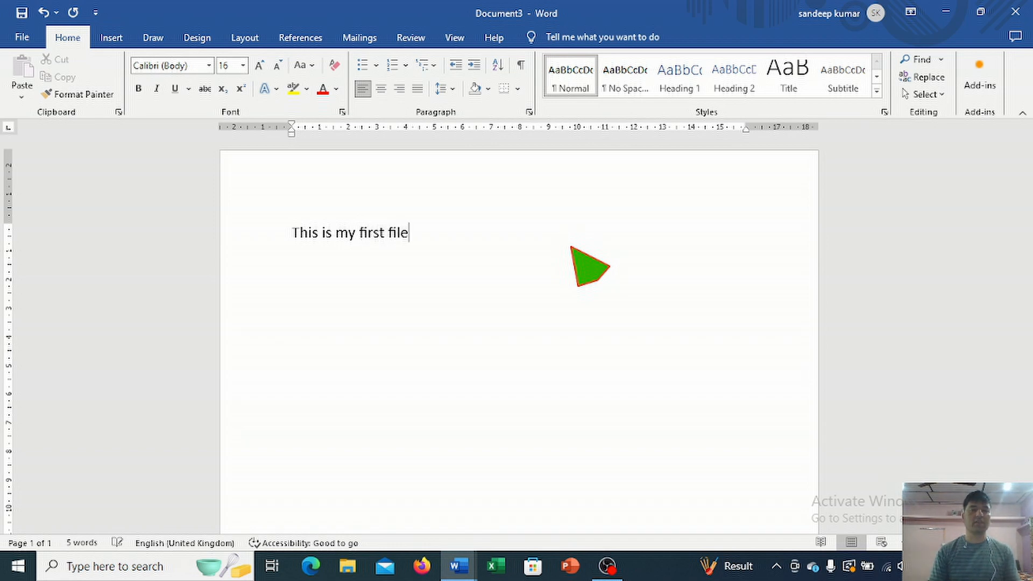
pyautogui.write('This is my seco')
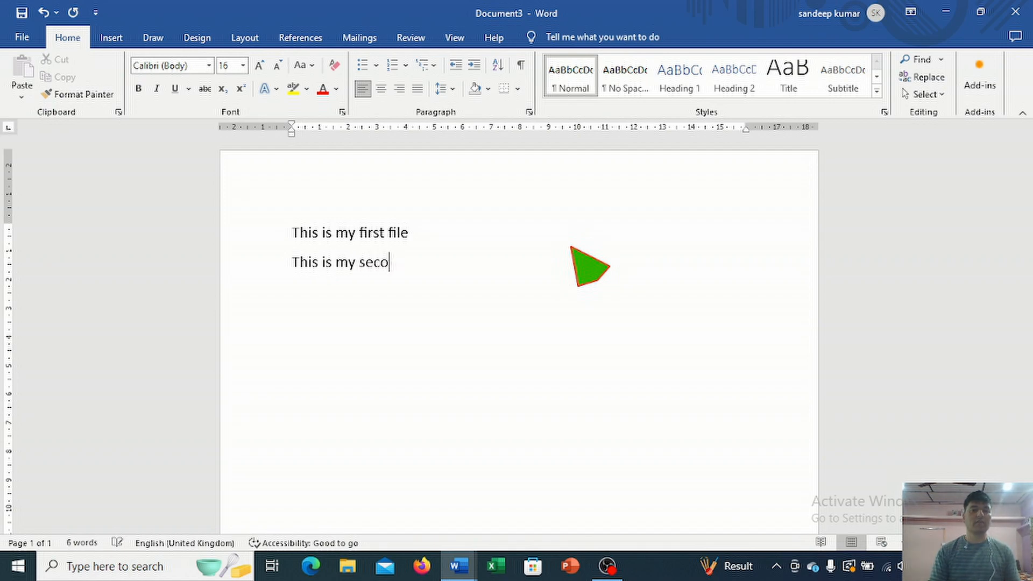
pyautogui.write('nd file ')
pyautogui.write('This i')
pyautogui.write('s my ')
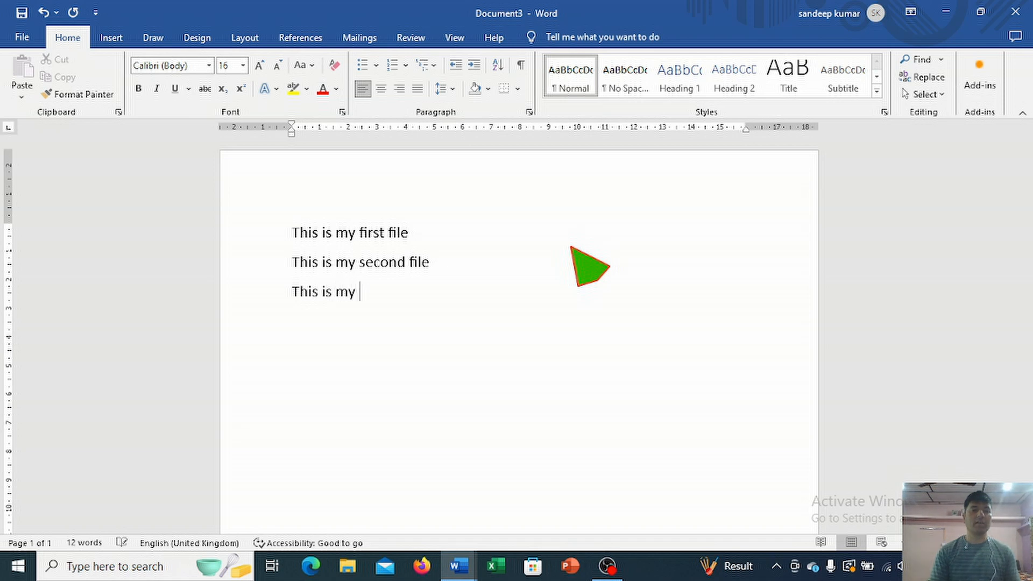
pyautogui.write('third file')
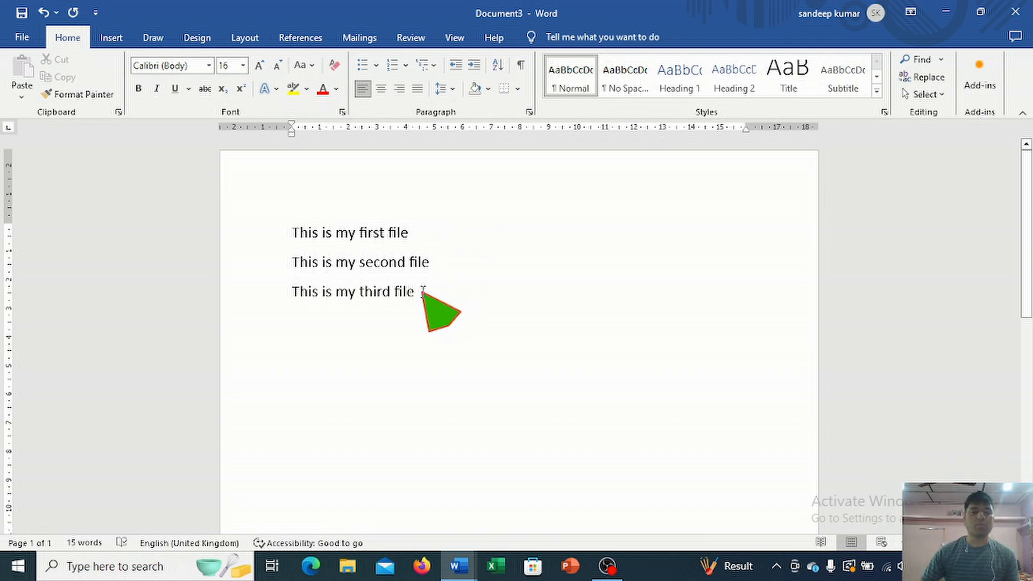
# Step: Format the three lines as a bulleted list with the four-diamond bullet style
pyautogui.moveTo(421, 291)
pyautogui.mouseDown()
pyautogui.moveTo(335, 270)
pyautogui.moveTo(292, 228)
pyautogui.moveTo(397, 300)
pyautogui.moveTo(427, 307)
pyautogui.mouseUp()
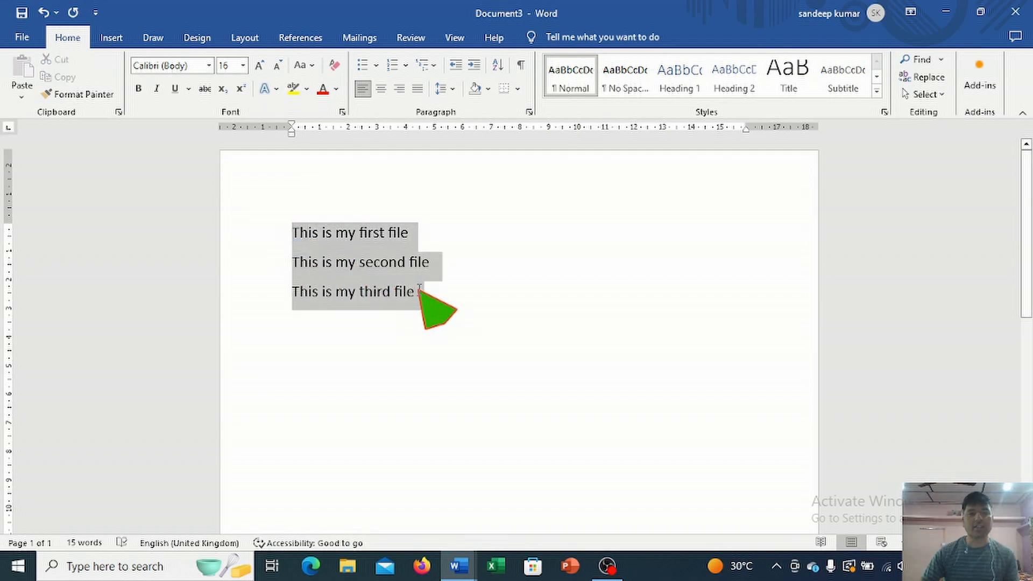
pyautogui.click(377, 70)
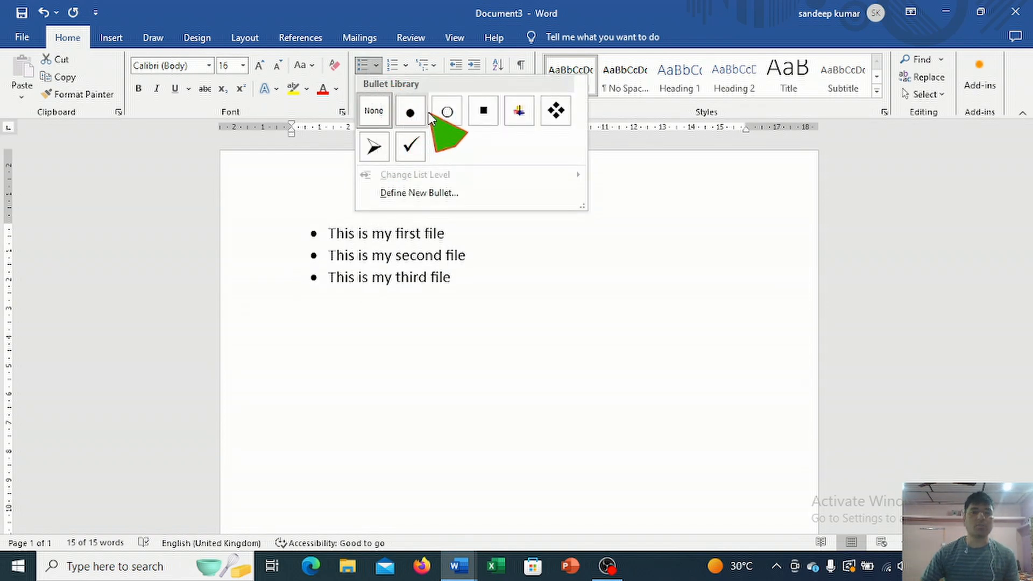
pyautogui.click(556, 111)
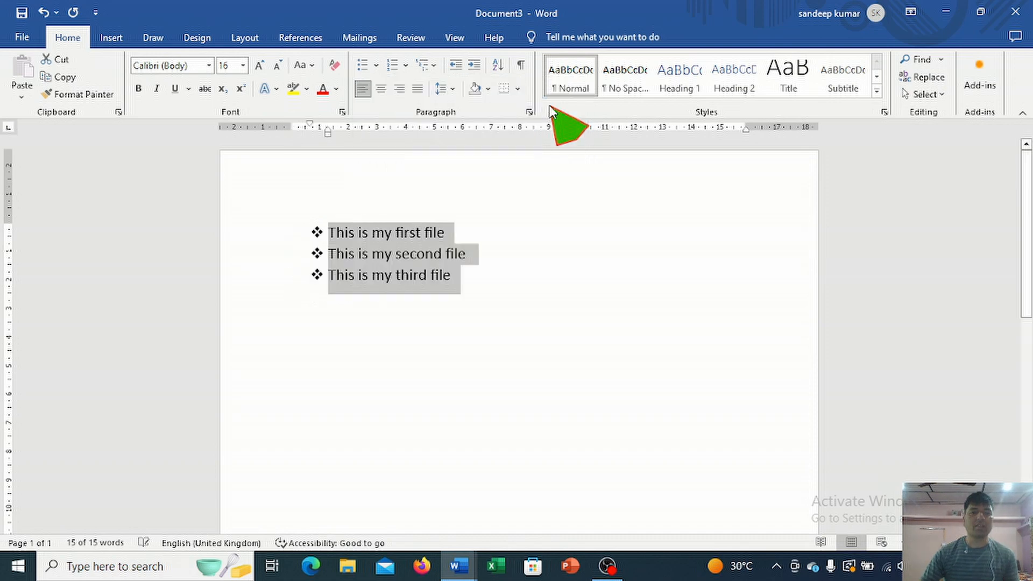
# Step: Duplicate the three bulleted lines below the originals, with an empty bullet separating the two groups
pyautogui.click(460, 275)
pyautogui.moveTo(451, 275); pyautogui.dragTo(330, 234)
pyautogui.hotkey('ctrl', 'c')
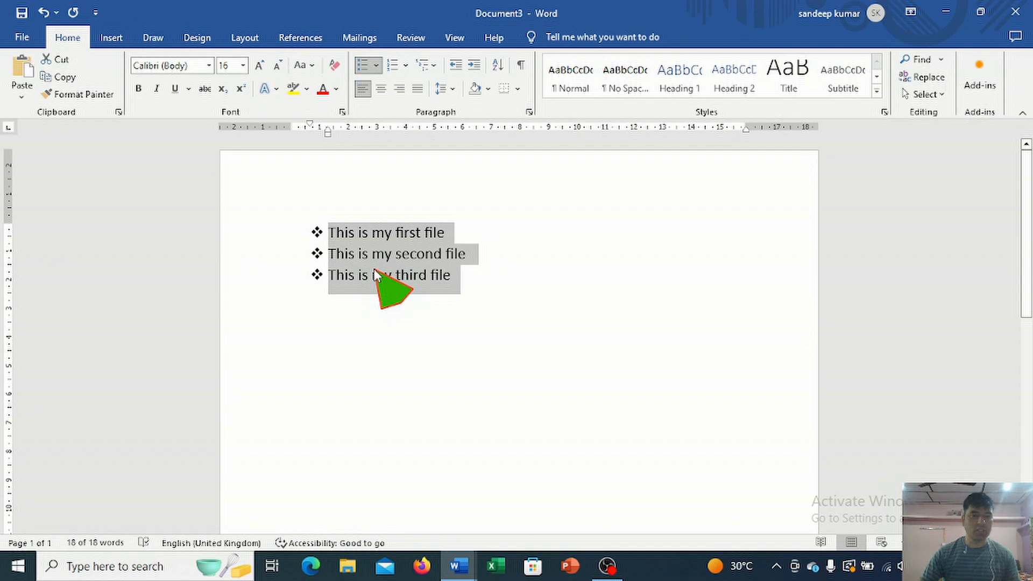
pyautogui.click(466, 292)
pyautogui.press('Return')
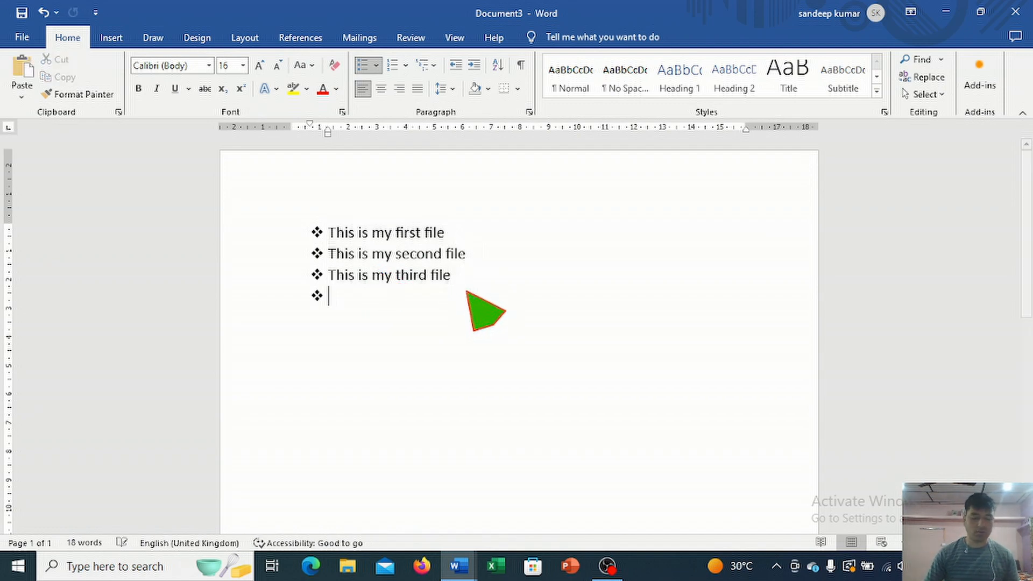
pyautogui.hotkey('ctrl', 'v')
pyautogui.click(470, 276)
pyautogui.press('Return')
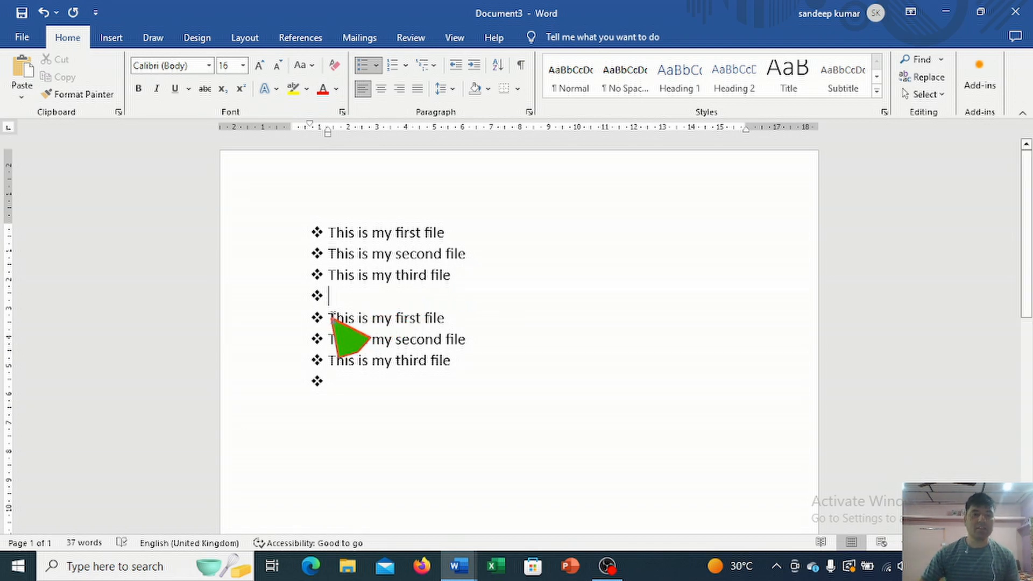
# Step: Change the lower three lines from bullets to the lowercase Roman numbering format i., ii., iii
pyautogui.moveTo(333, 318); pyautogui.dragTo(453, 357)
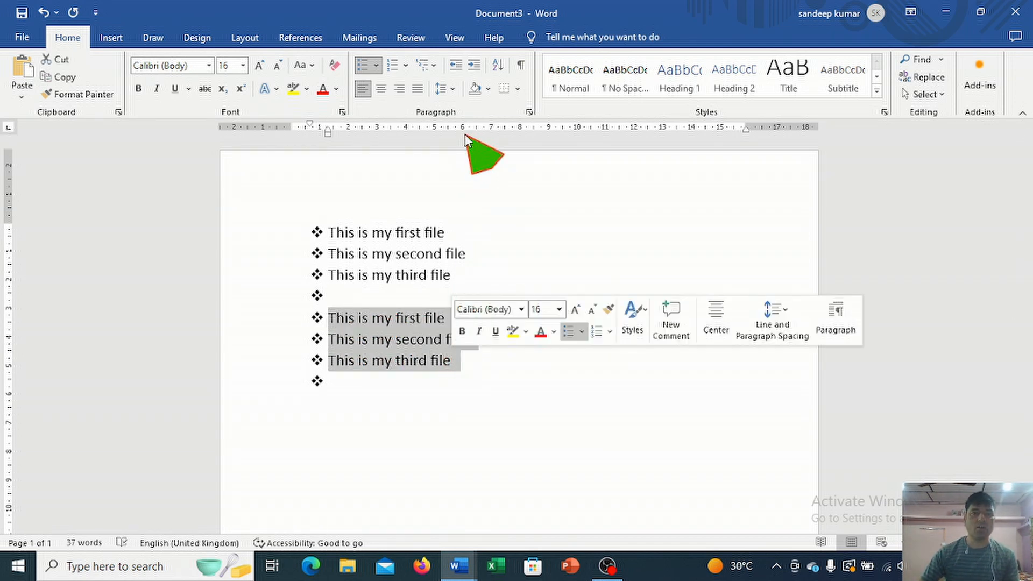
pyautogui.click(408, 69)
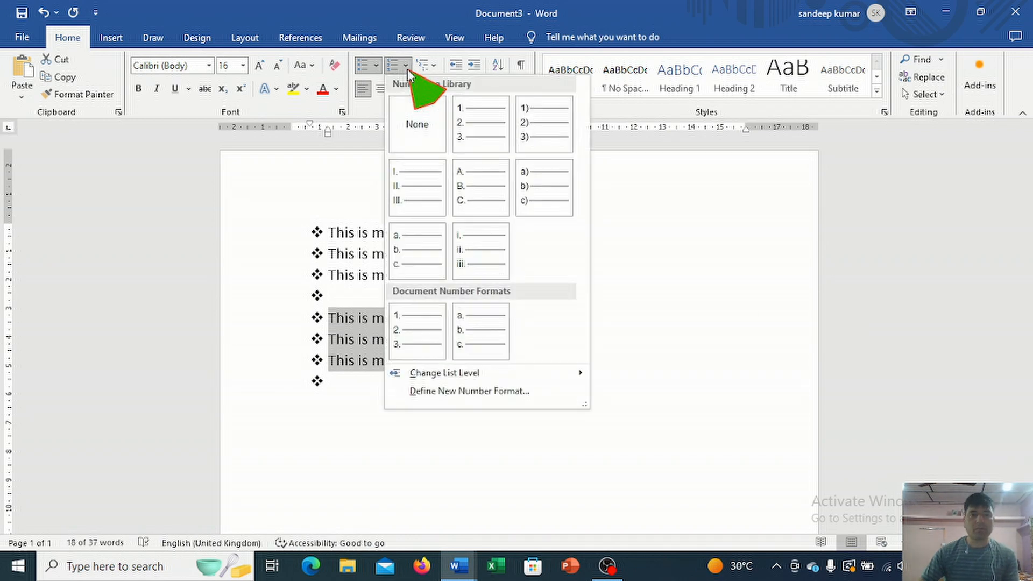
pyautogui.click(408, 69)
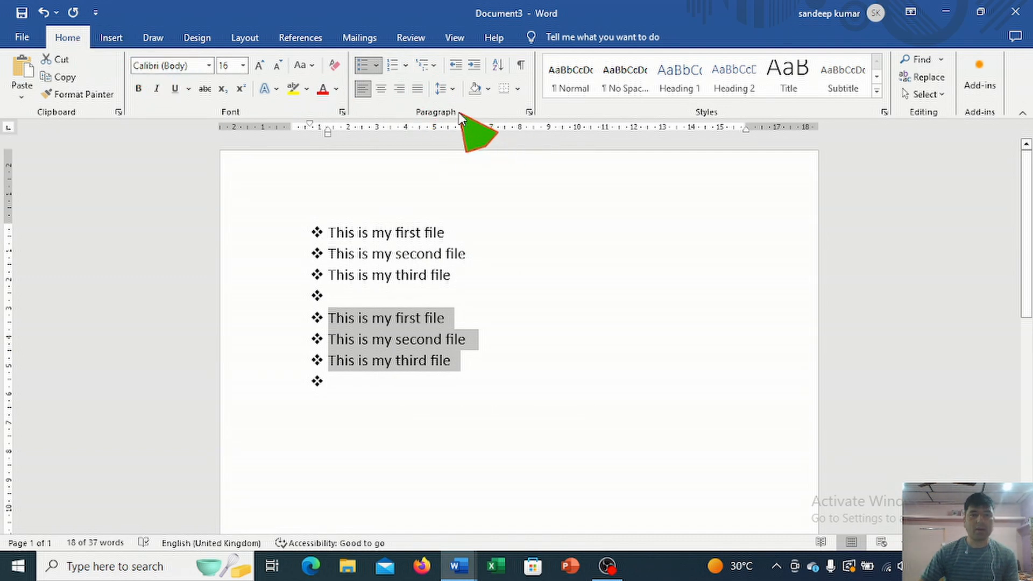
pyautogui.click(406, 68)
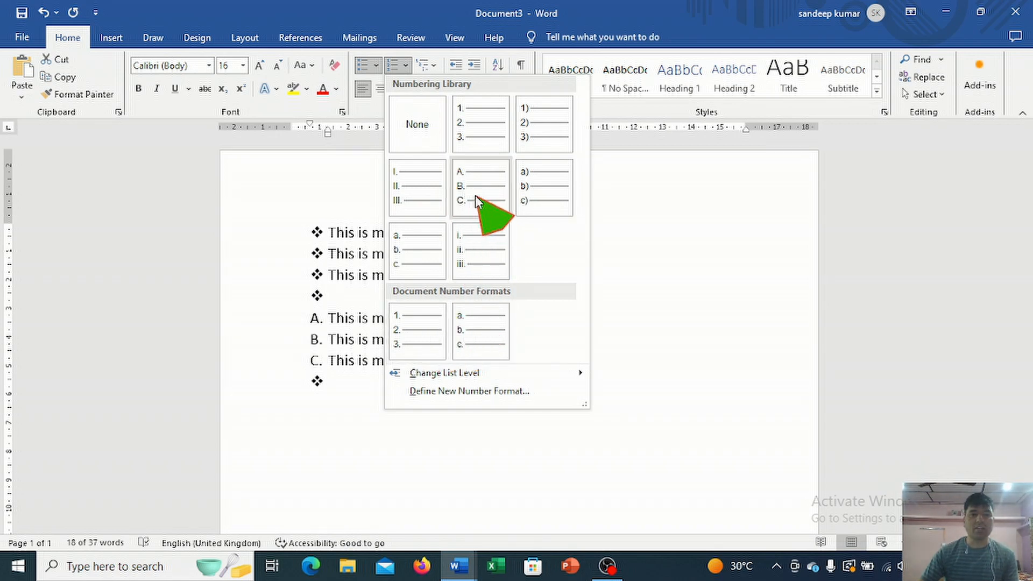
pyautogui.click(467, 250)
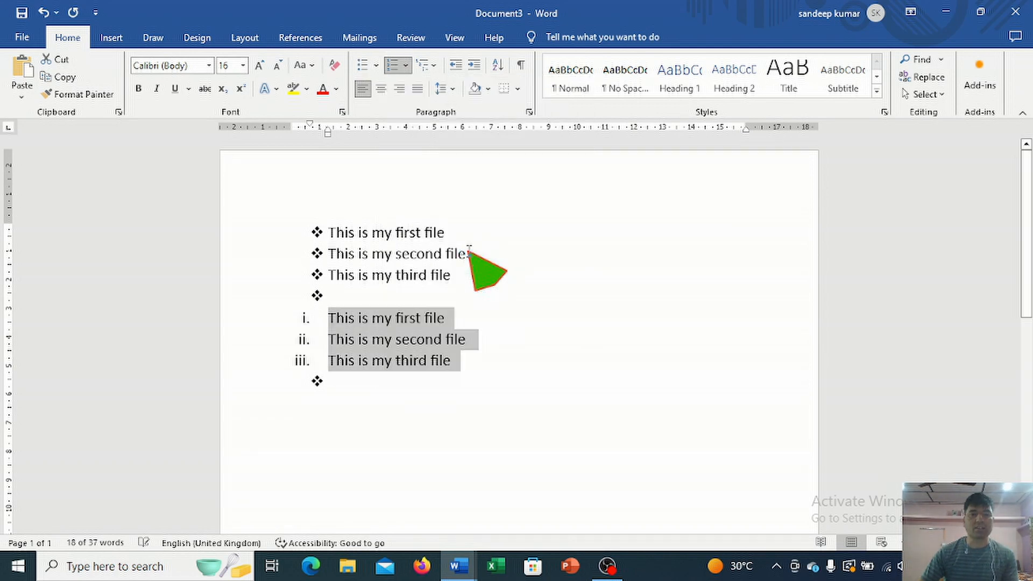
pyautogui.click(459, 358)
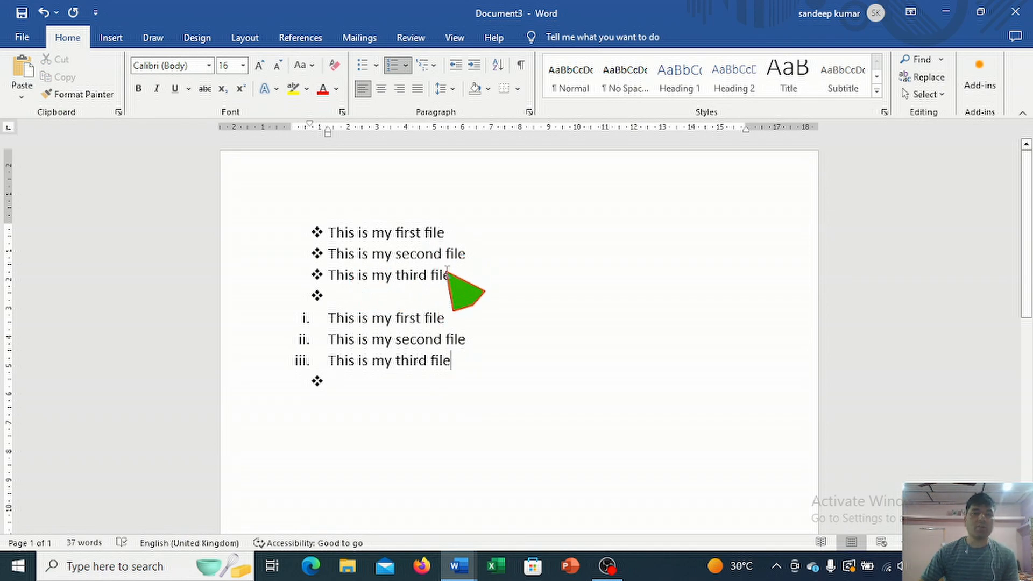
# Step: Remove the bullets from the upper three lines by choosing the None bullet style
pyautogui.click(446, 278)
pyautogui.moveTo(447, 278); pyautogui.dragTo(329, 235)
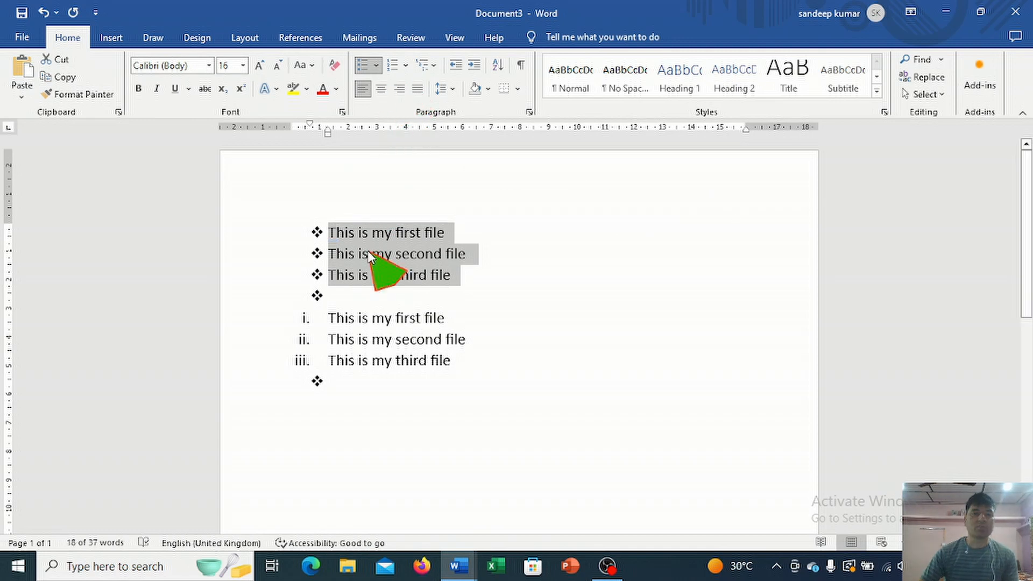
pyautogui.click(376, 67)
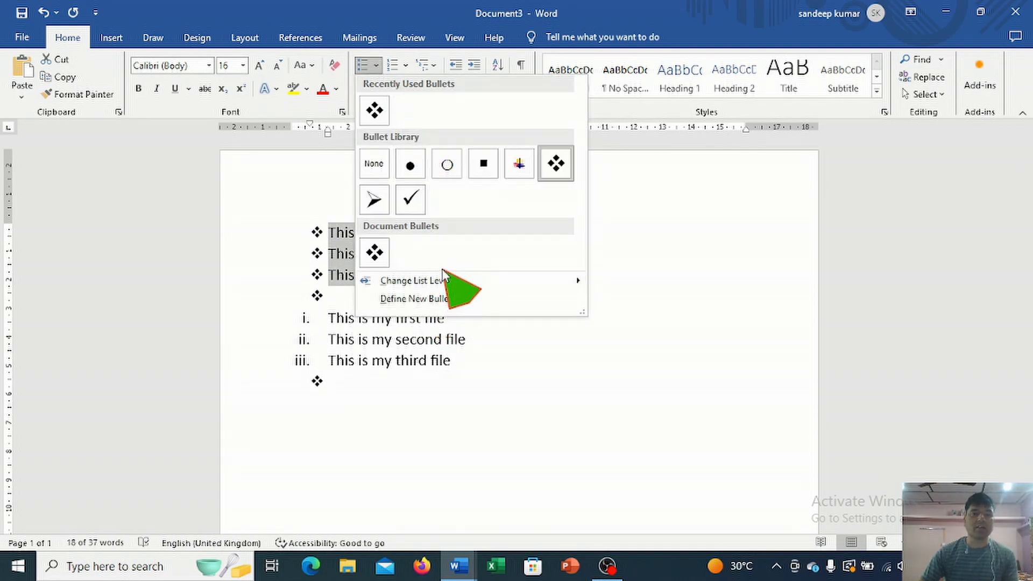
pyautogui.click(377, 171)
# Step: Remove the Roman numbering from the lower three lines by choosing the None number format
pyautogui.click(433, 387)
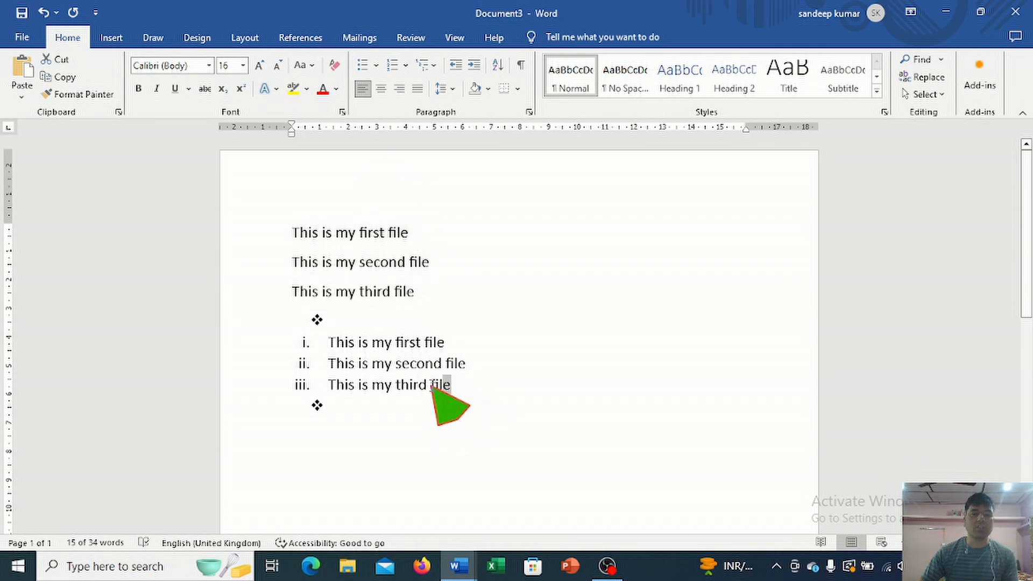
pyautogui.moveTo(434, 387); pyautogui.dragTo(339, 344)
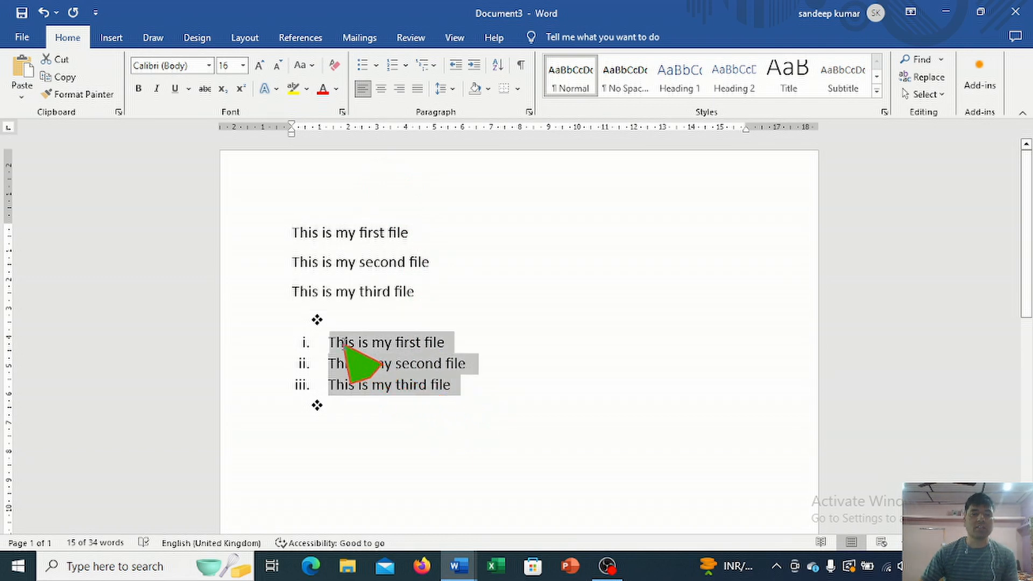
pyautogui.click(405, 67)
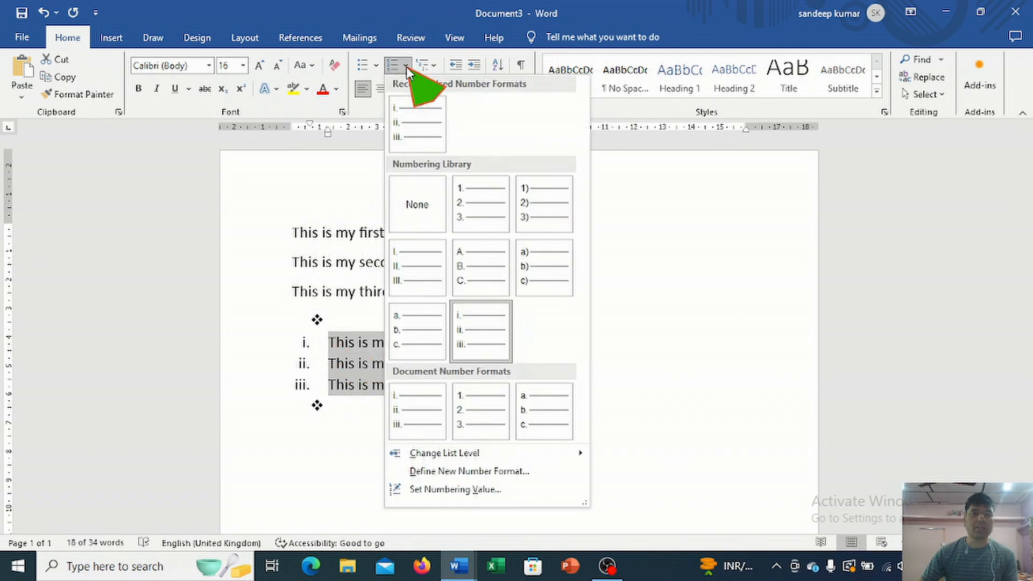
pyautogui.click(418, 208)
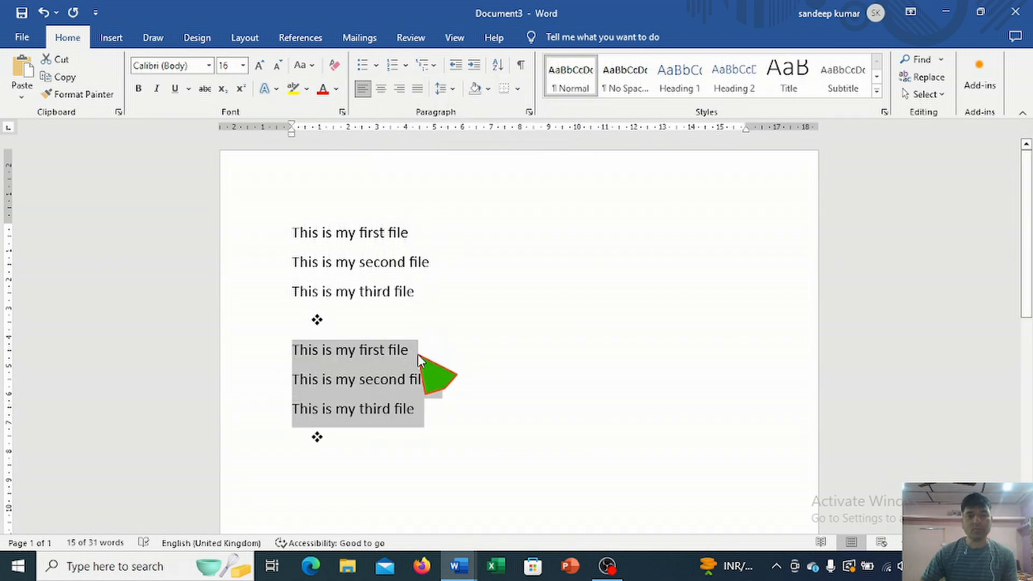
# Step: Apply the A., B., C. numbering format to both groups of lines, including the empty line between them
pyautogui.click(433, 414)
pyautogui.moveTo(425, 412); pyautogui.dragTo(306, 239)
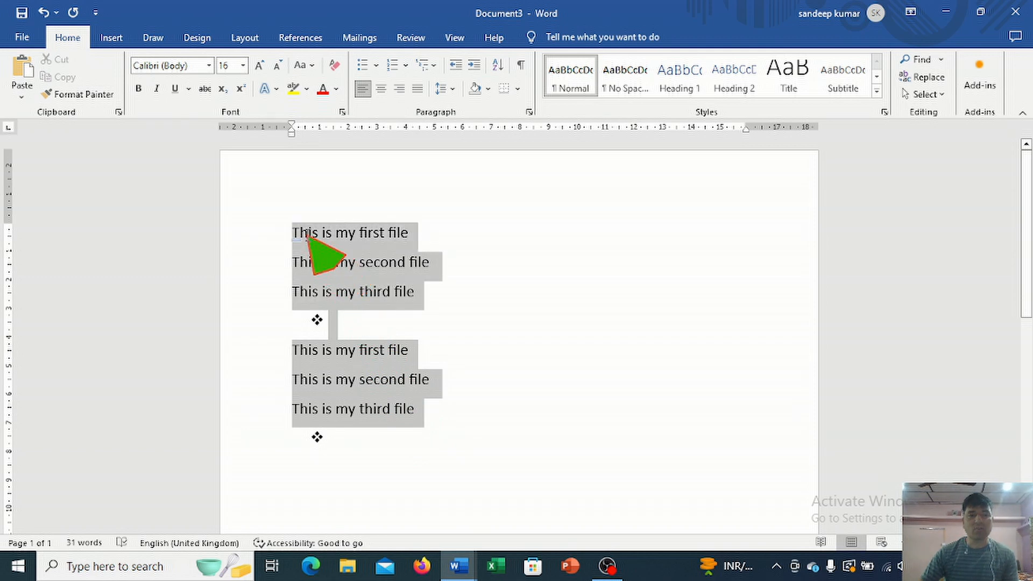
pyautogui.click(405, 65)
pyautogui.click(471, 271)
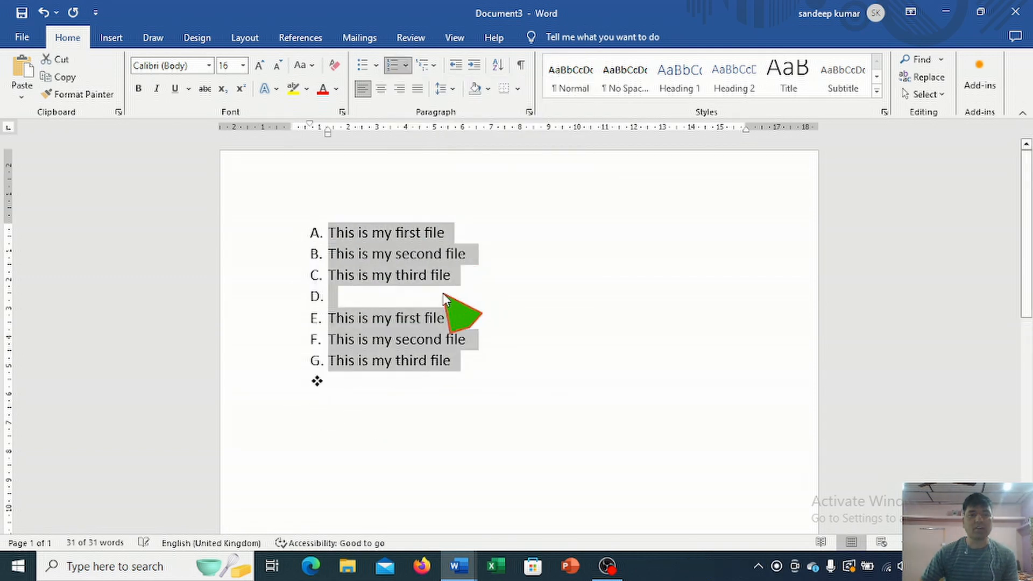
pyautogui.click(453, 289)
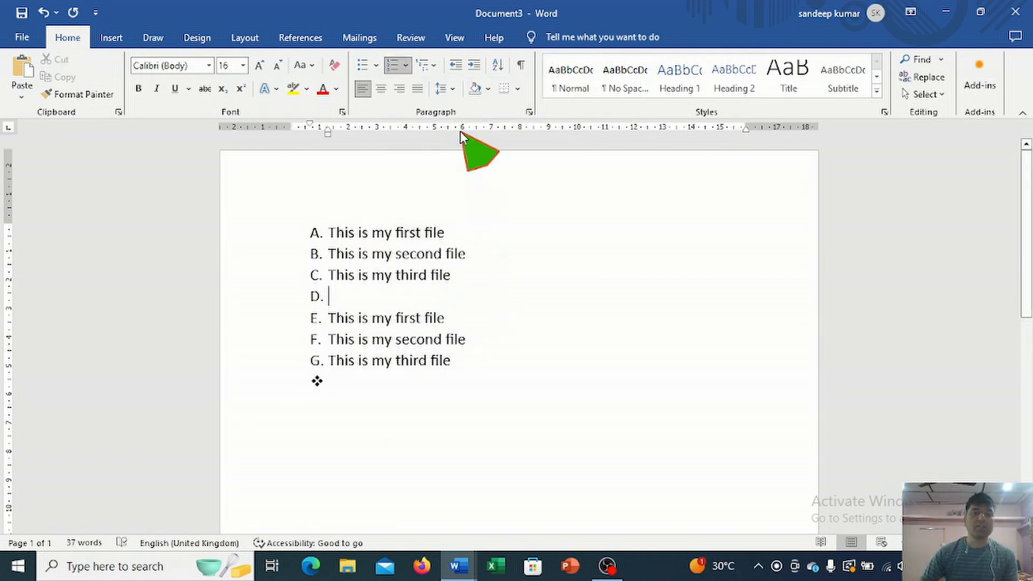
# Step: Convert the lettered list to the multilevel list style 1., 1.1., 1.1.1
pyautogui.click(426, 65)
pyautogui.moveTo(500, 235)
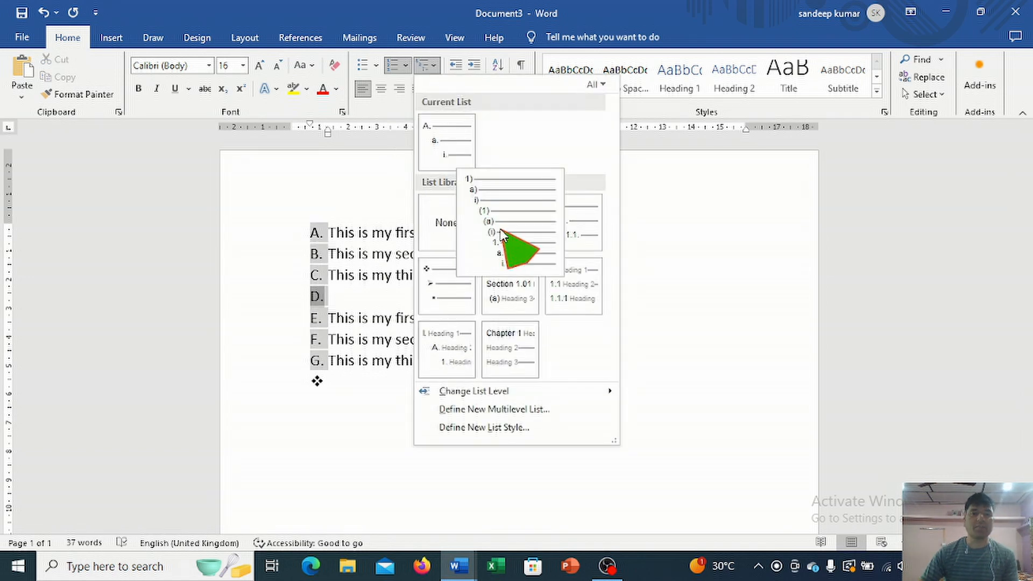
pyautogui.moveTo(558, 237)
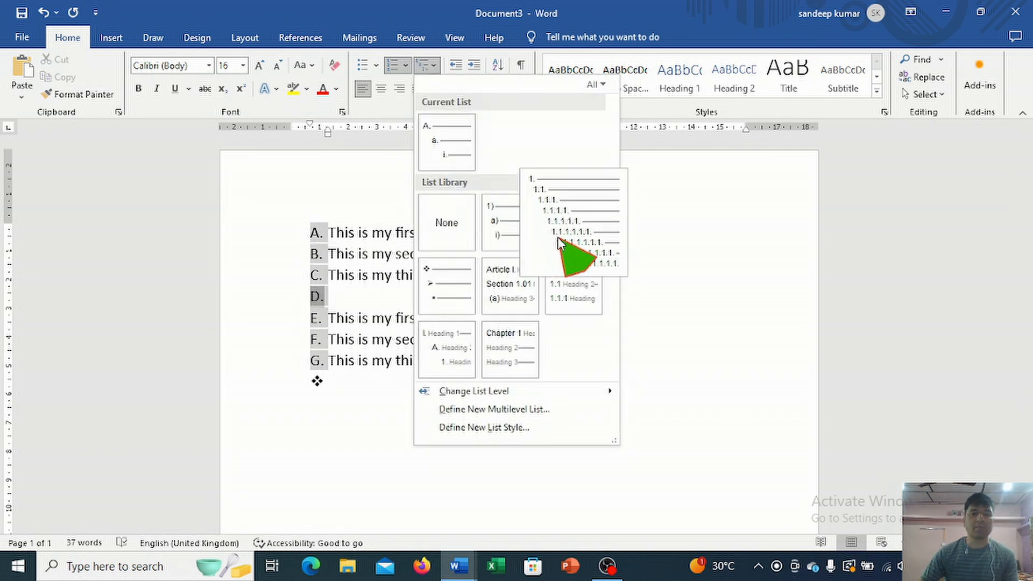
pyautogui.click(570, 241)
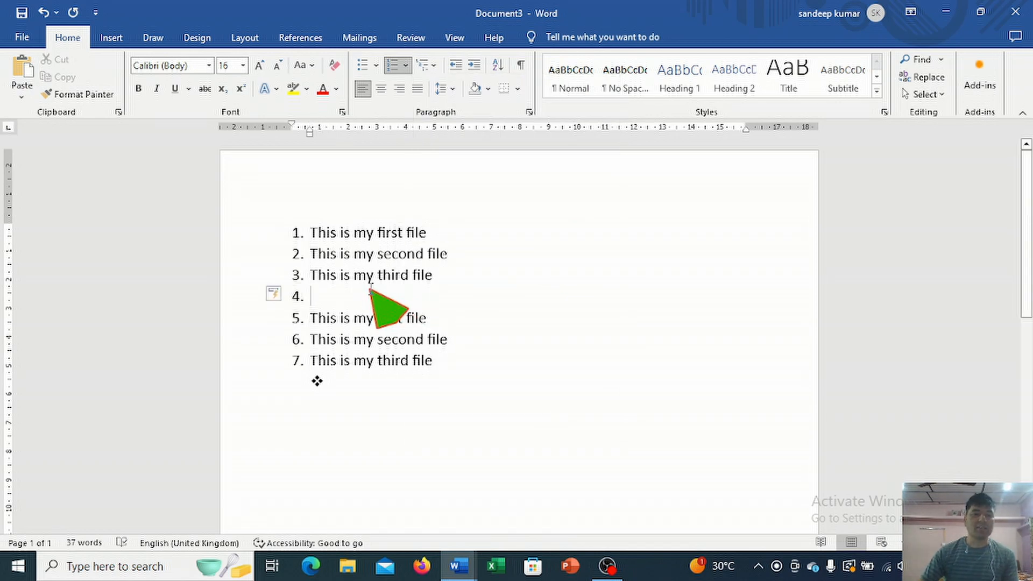
# Step: Delete the whole numbered list and remove the leftover diamond bullet from the remaining empty line
pyautogui.moveTo(434, 360); pyautogui.dragTo(304, 232)
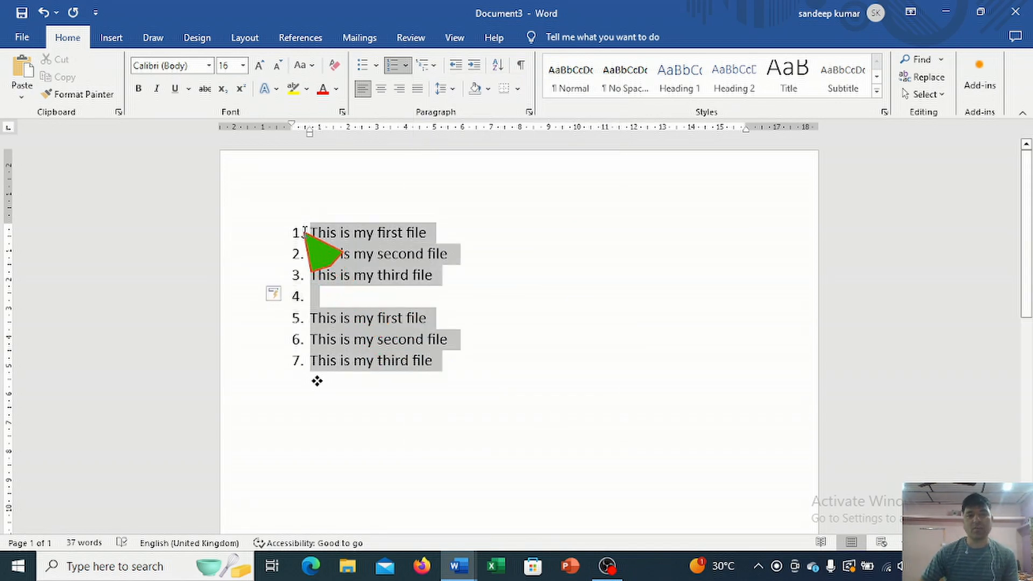
pyautogui.press('Delete')
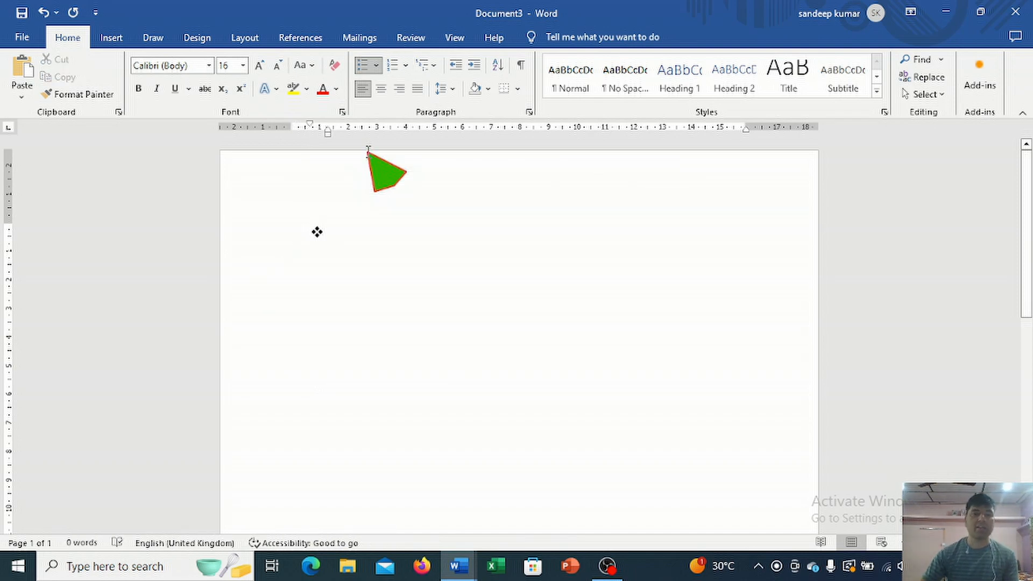
pyautogui.press('BackSpace')
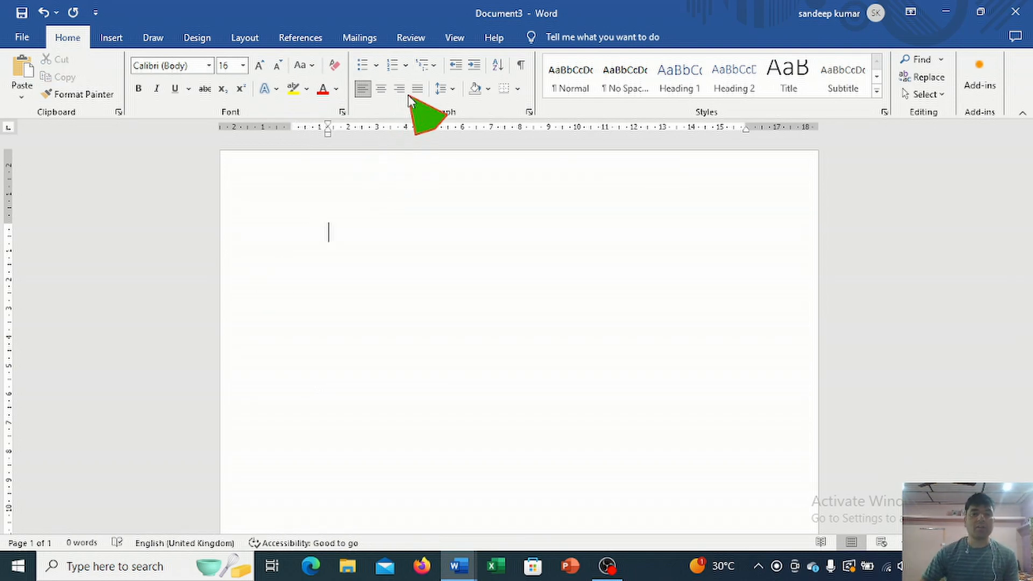
# Step: Start a multilevel list in the style 1., 1.1., 1.1.1. on the empty line
pyautogui.click(431, 67)
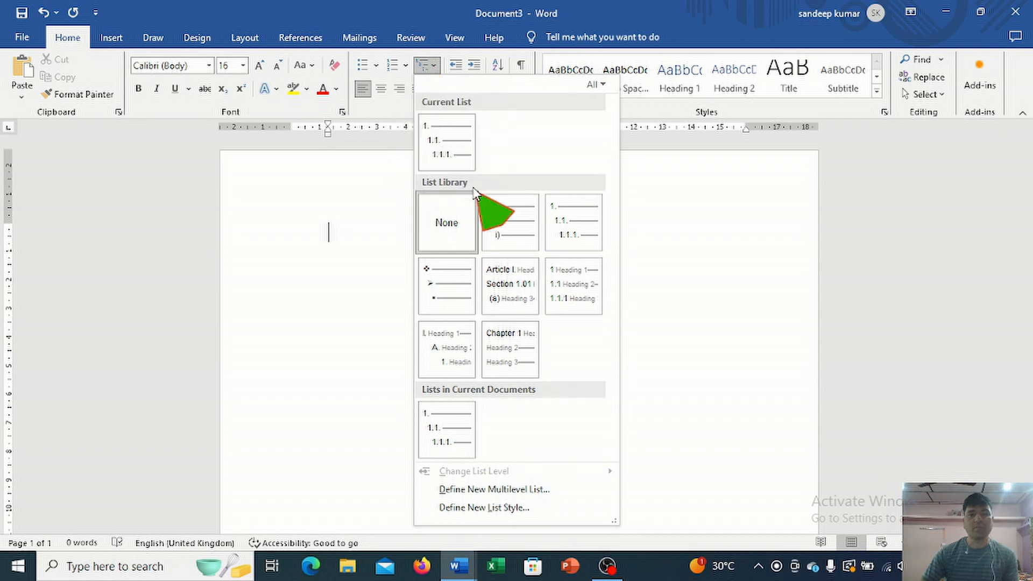
pyautogui.moveTo(561, 236)
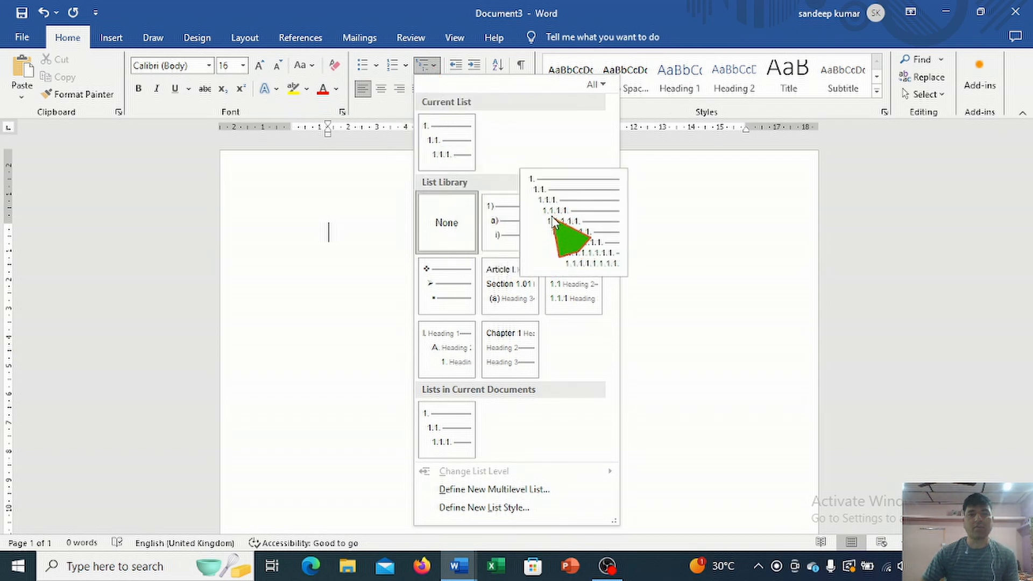
pyautogui.click(563, 227)
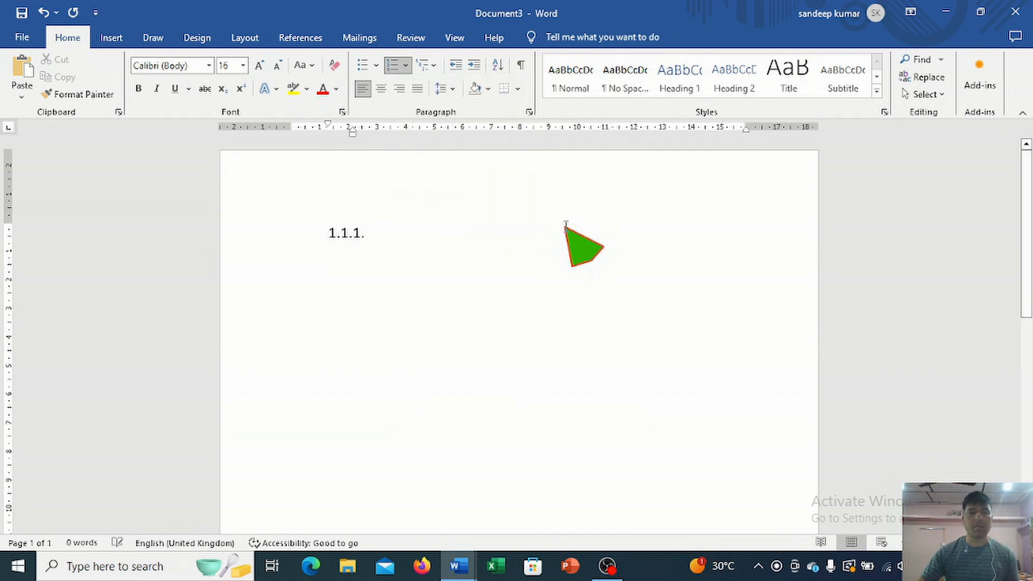
# Step: Undo the multilevel numbering on the empty line and write "this is testing file" there
pyautogui.hotkey('ctrl', 'z')
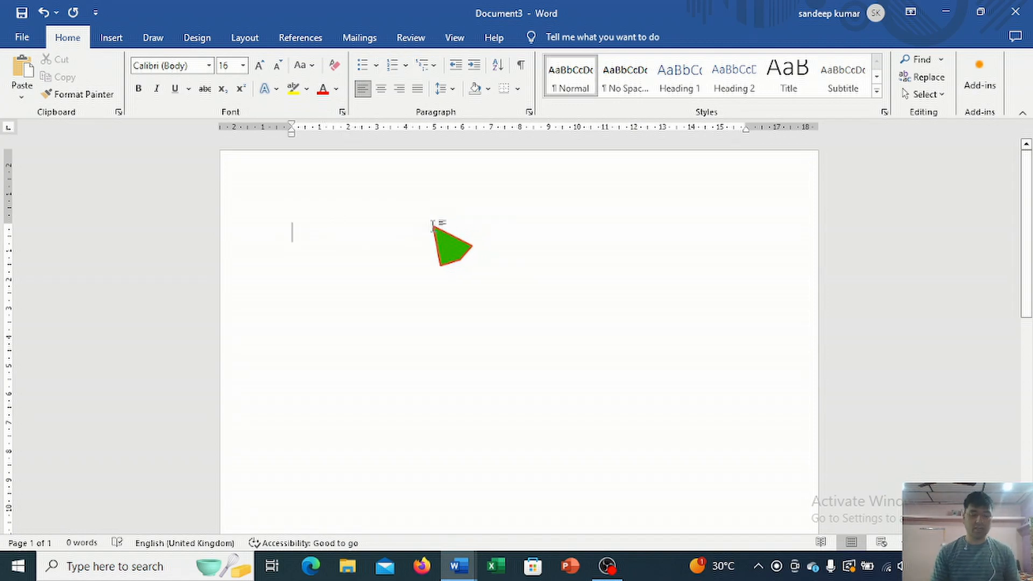
pyautogui.write('this')
pyautogui.press('BackSpace')
pyautogui.press('BackSpace')
pyautogui.press('BackSpace')
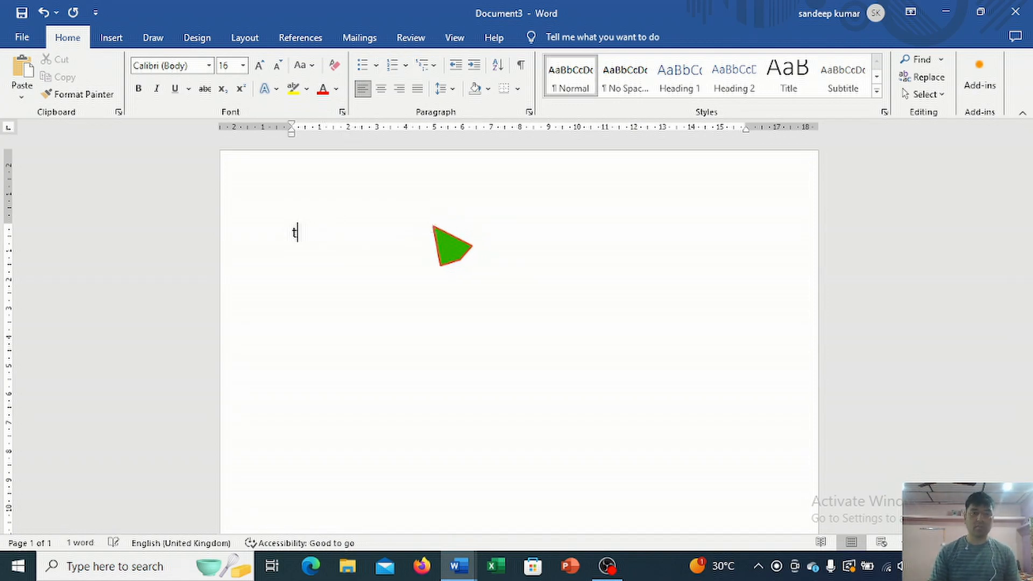
pyautogui.write('ji')
pyautogui.write('his is testing')
pyautogui.write(' file')
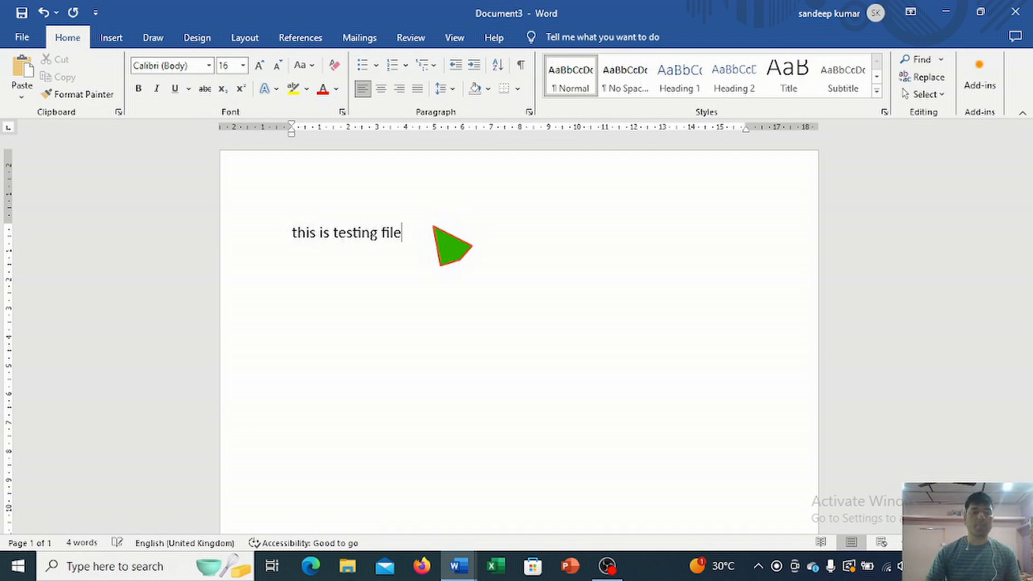
# Step: Number the line in the 1., 2., 3. format and add the second-level item "tab key" under it
pyautogui.click(406, 66)
pyautogui.click(482, 202)
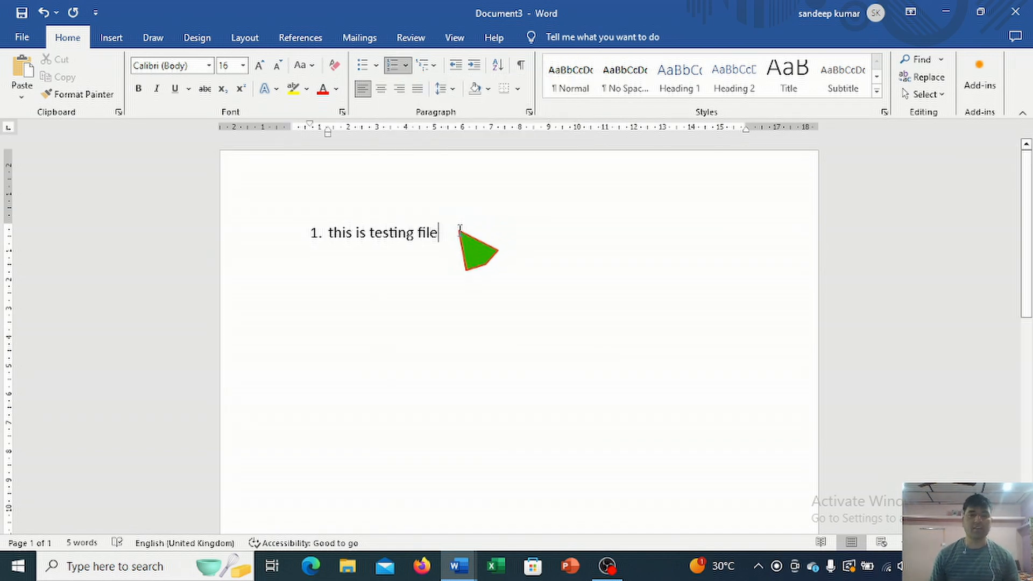
pyautogui.press('Return')
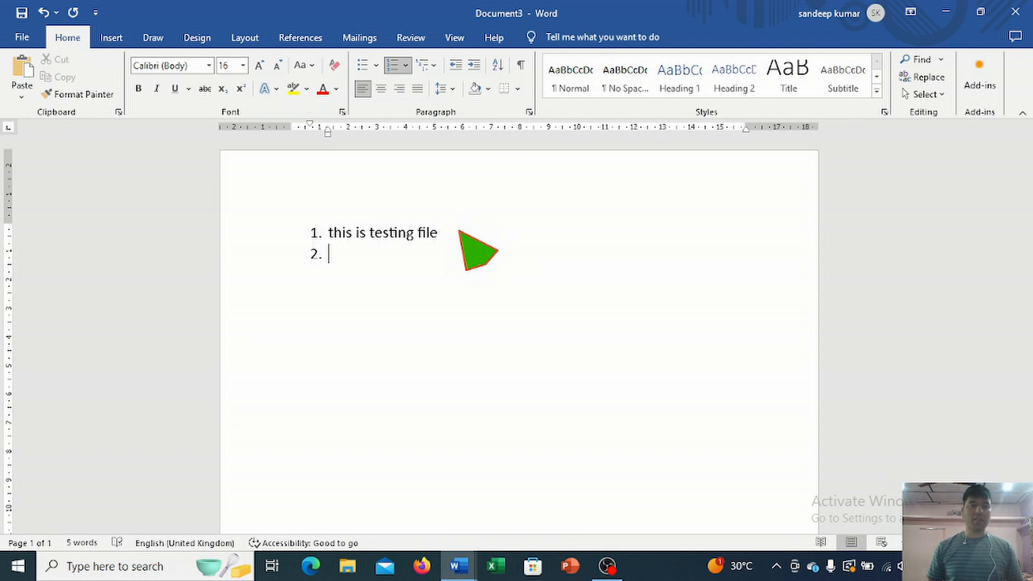
pyautogui.press('Tab')
pyautogui.write('t')
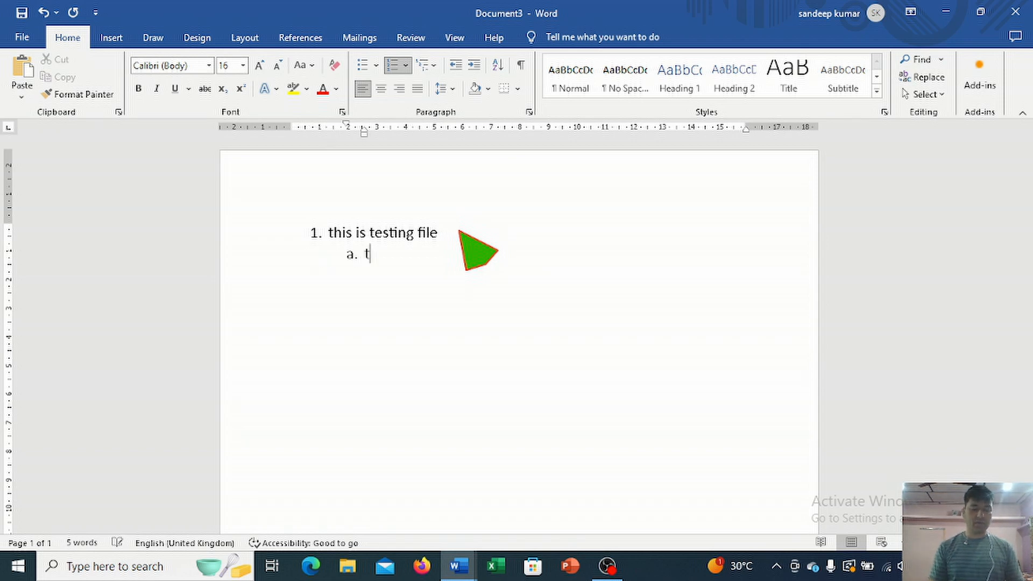
pyautogui.write('ab key')
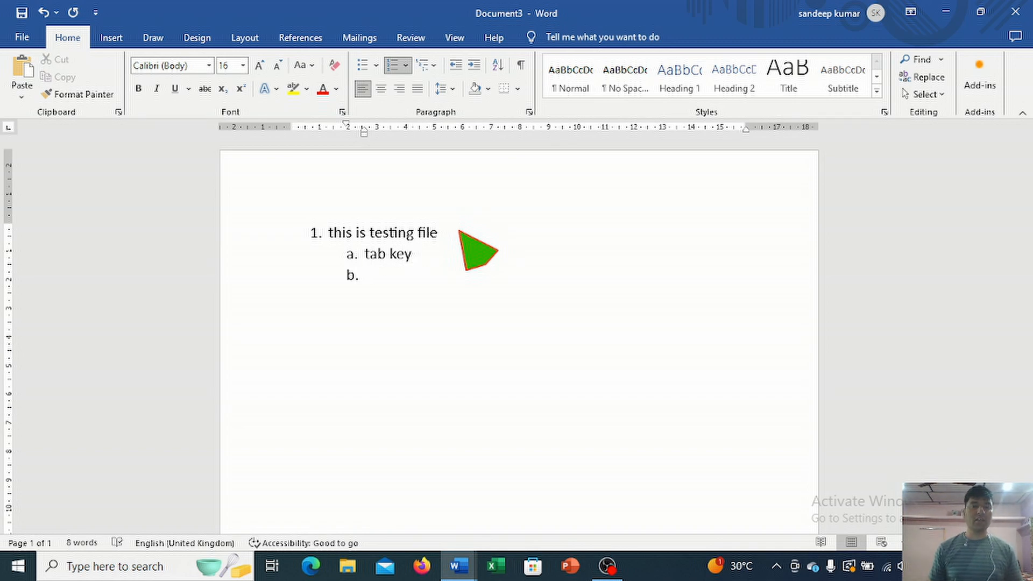
# Step: Add the third-level items "mouse", "keyboard" and "micr" under "tab key"
pyautogui.press('Tab')
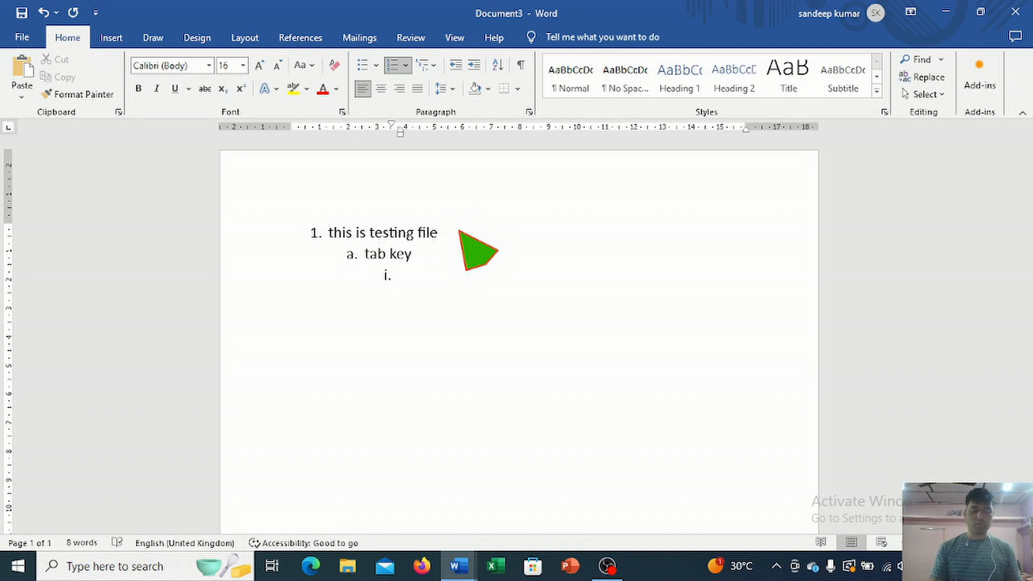
pyautogui.write('mouse')
pyautogui.press('Return')
pyautogui.write('keyboard')
pyautogui.press('Return')
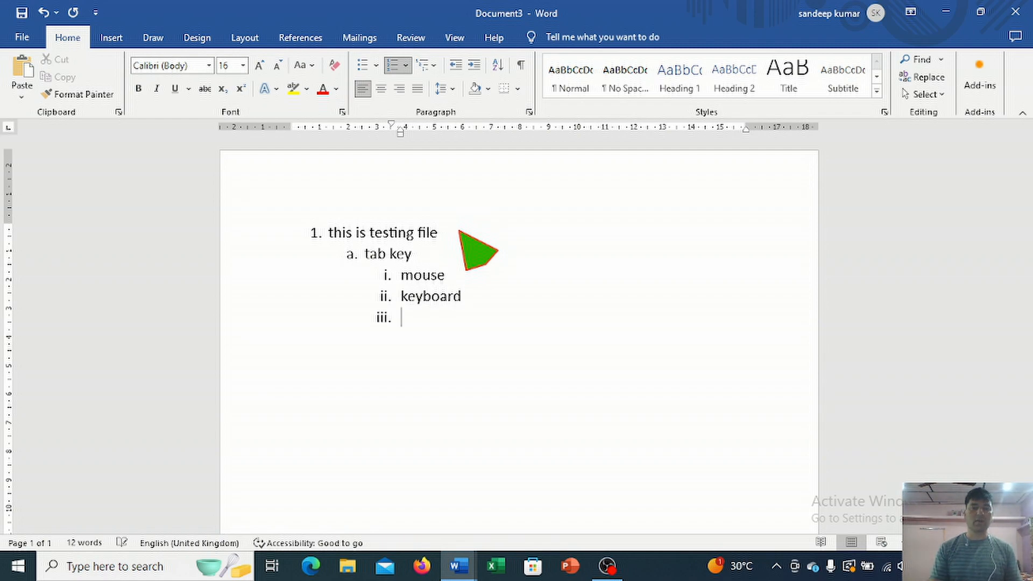
pyautogui.press('Return')
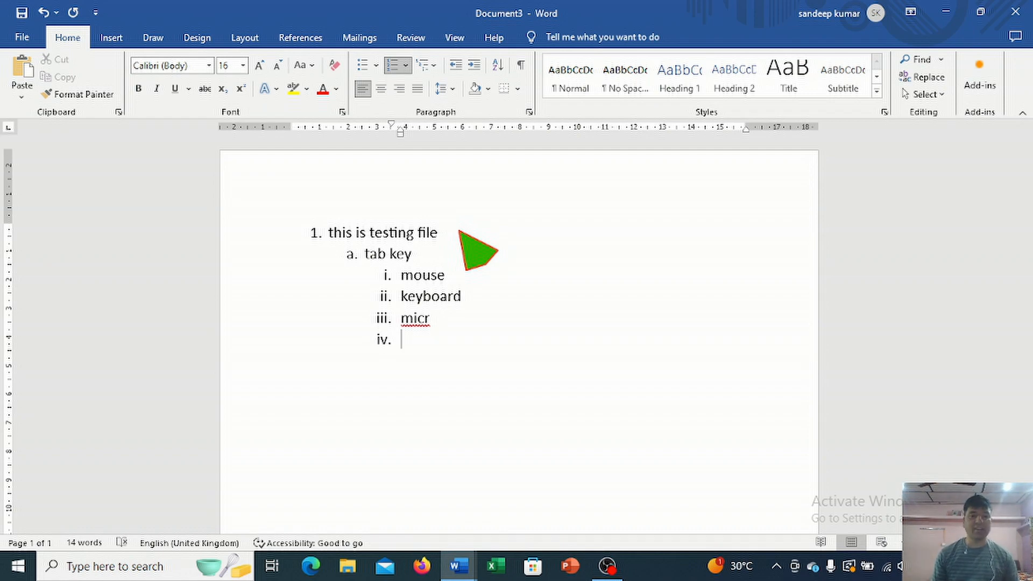
# Step: Add the first-level item "output devices" after "micr", with the third-level items "monitor" and "printer" under it
pyautogui.press('Tab')
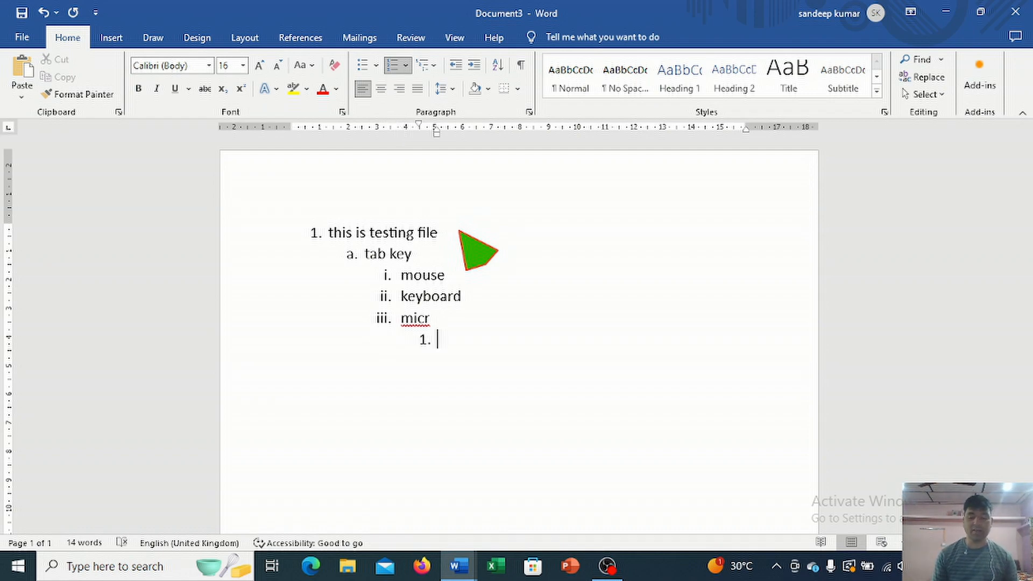
pyautogui.press('Tab')
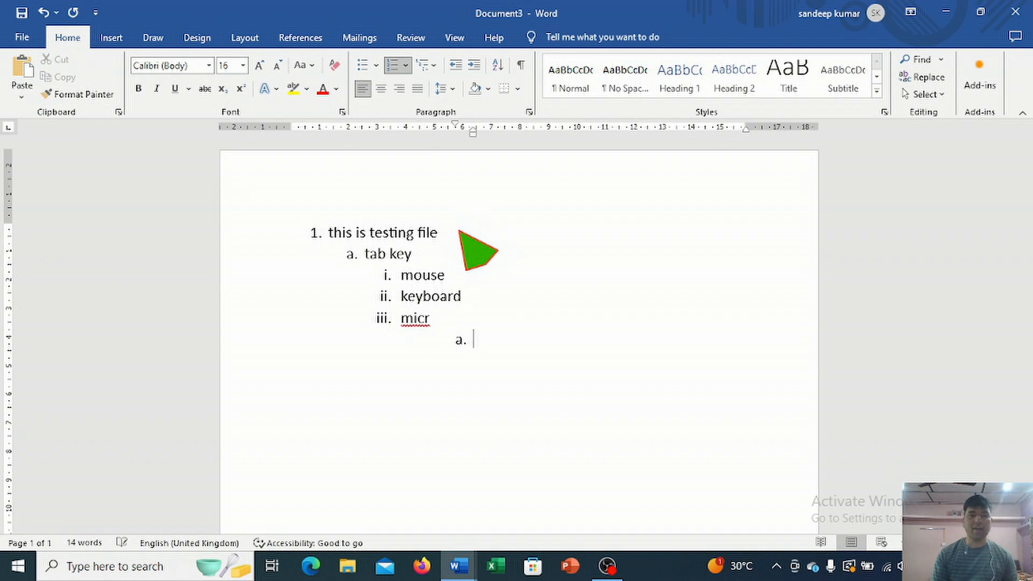
pyautogui.hotkey('shift', 'Tab')
pyautogui.hotkey('shift', 'Tab')
pyautogui.hotkey('shift', 'Tab')
pyautogui.hotkey('shift', 'Tab')
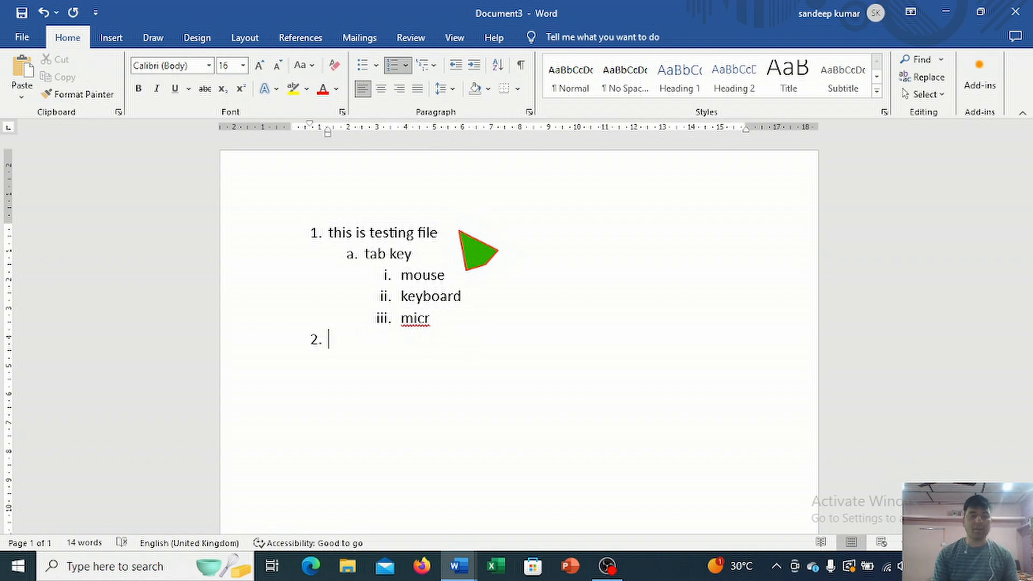
pyautogui.write('output devices')
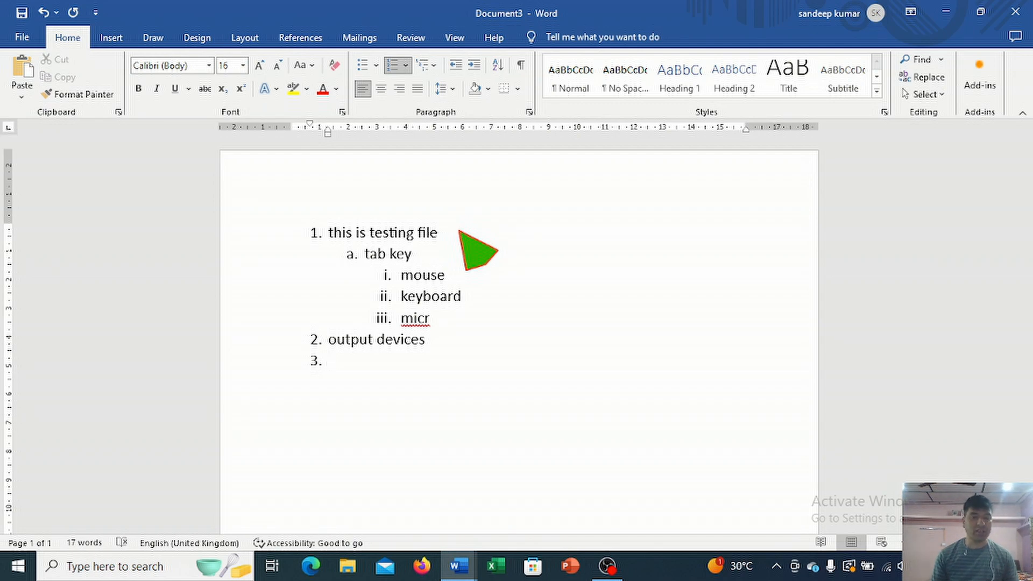
pyautogui.press('Tab')
pyautogui.press('Tab')
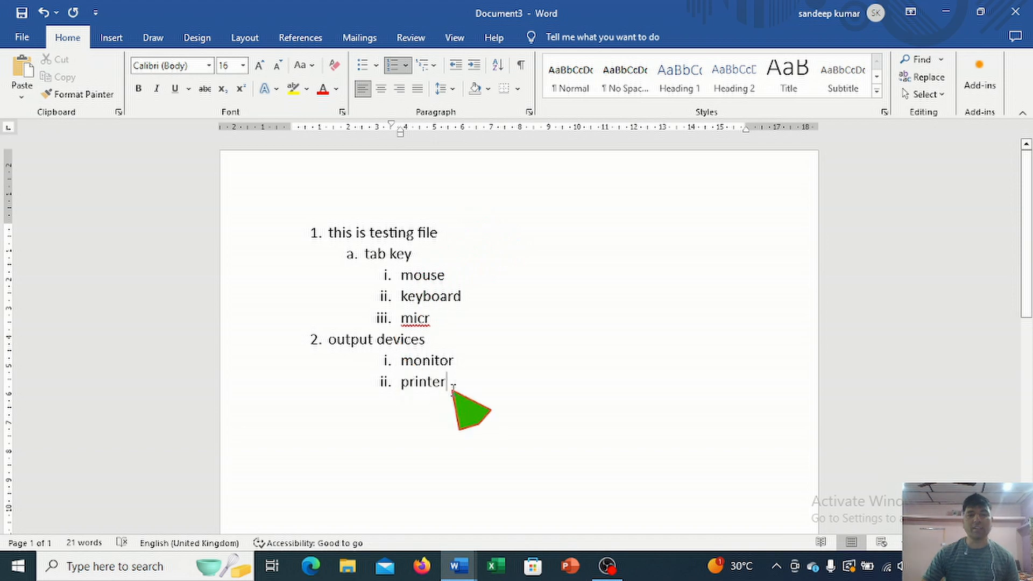
# Step: Convert the entire list to the multilevel style 1., 1.1., 1.1.1
pyautogui.moveTo(450, 390); pyautogui.dragTo(328, 230)
pyautogui.click(427, 65)
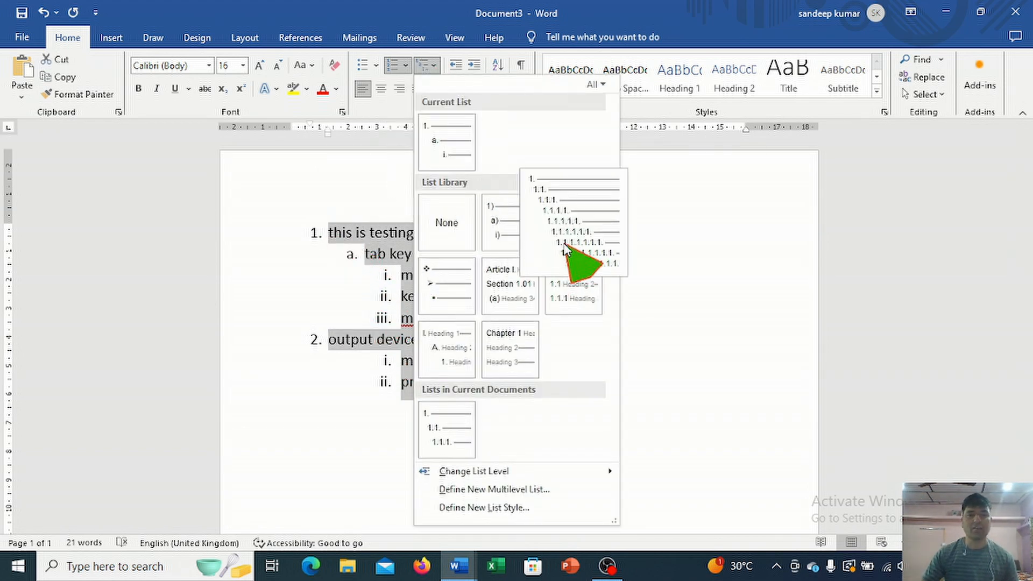
pyautogui.click(563, 238)
# Step: Change the numbering of the third-level items to round bullets, starting from the "keyboard" item
pyautogui.click(440, 297)
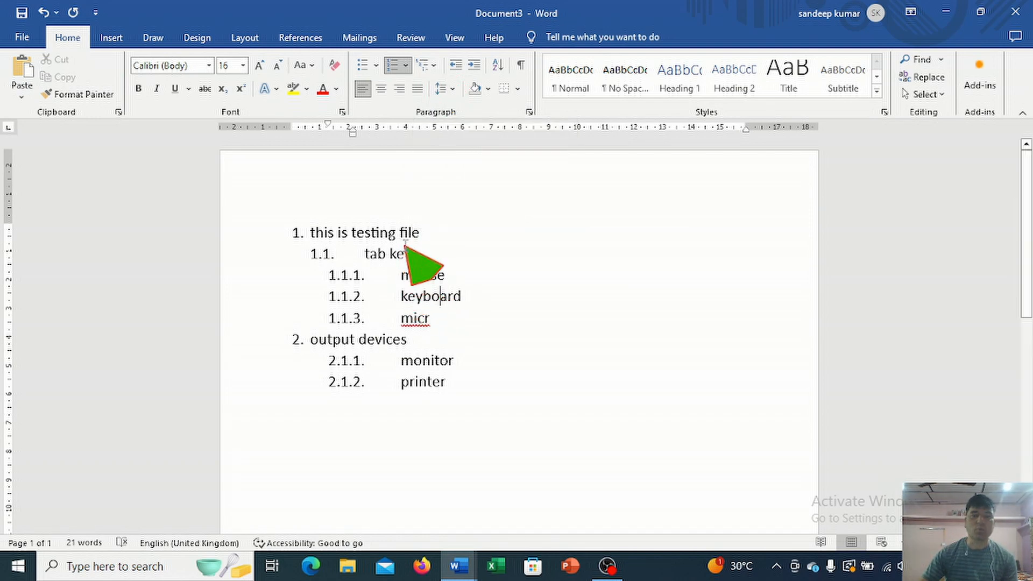
pyautogui.click(375, 67)
pyautogui.click(411, 164)
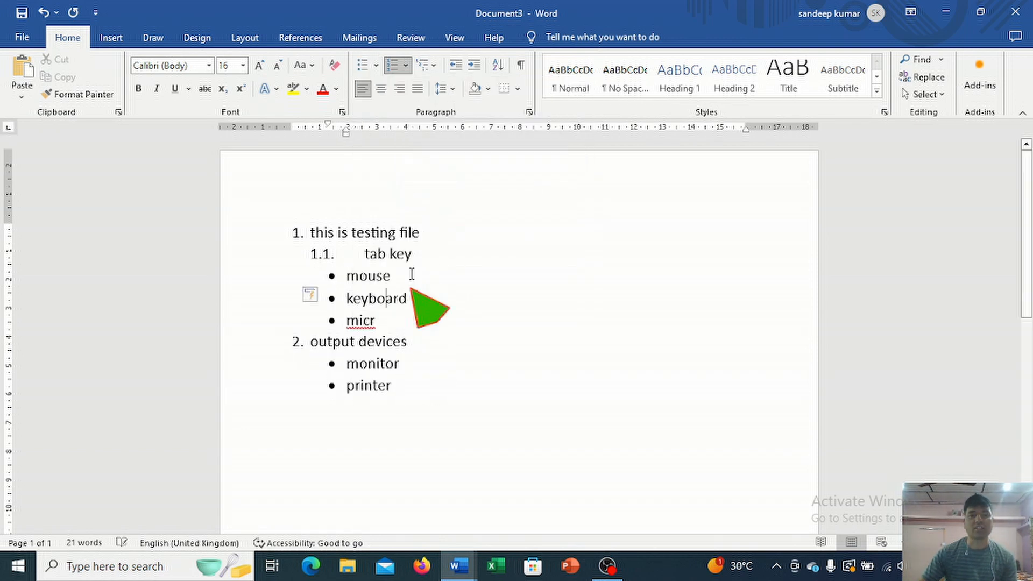
# Step: Delete the whole list and write the title "My report" on the empty page
pyautogui.moveTo(415, 401); pyautogui.dragTo(380, 222)
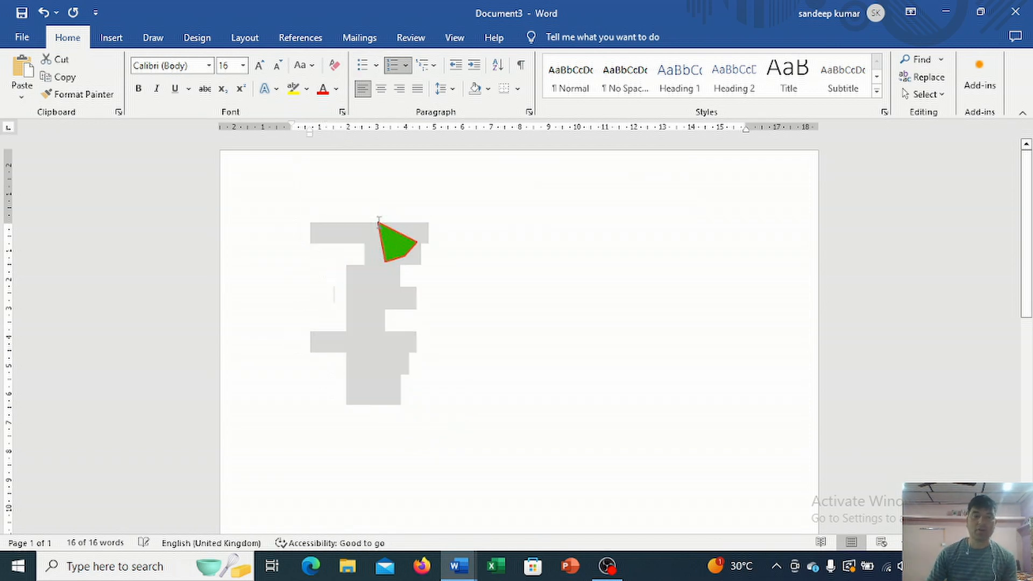
pyautogui.press('Delete')
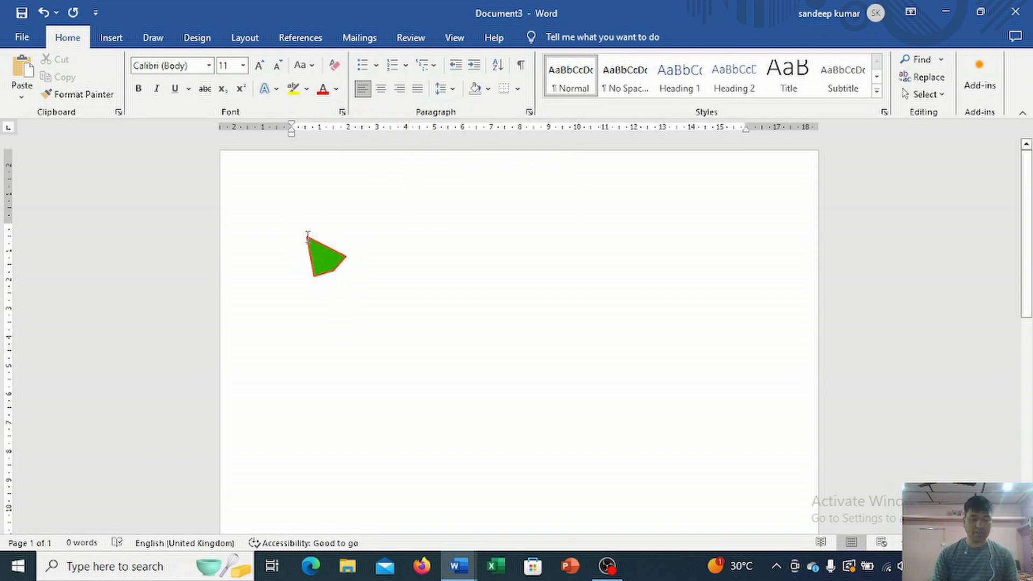
pyautogui.write('my')
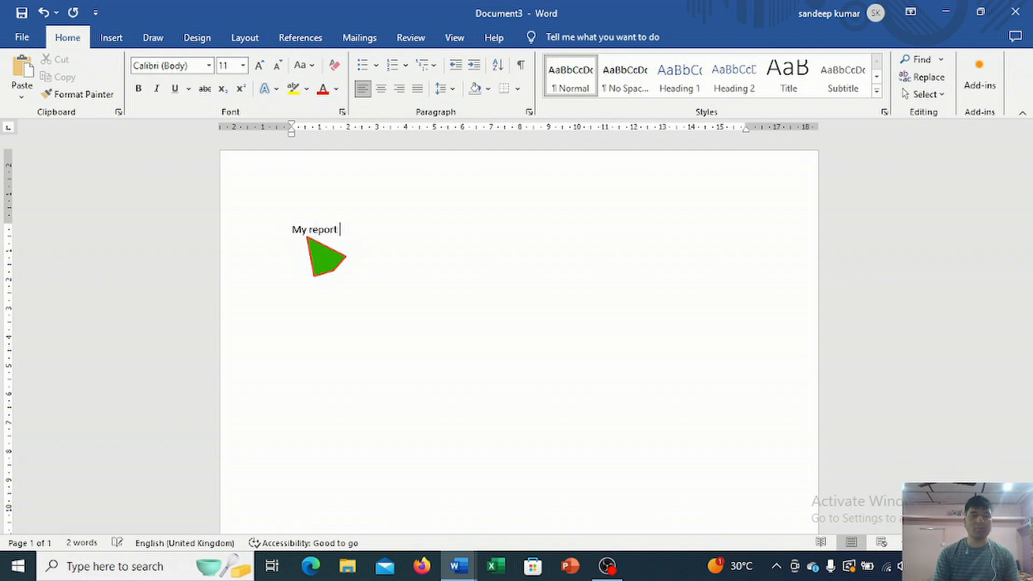
# Step: Set the title "My report" to font size 24 and center it after trying right alignment
pyautogui.moveTo(352, 233); pyautogui.dragTo(296, 232)
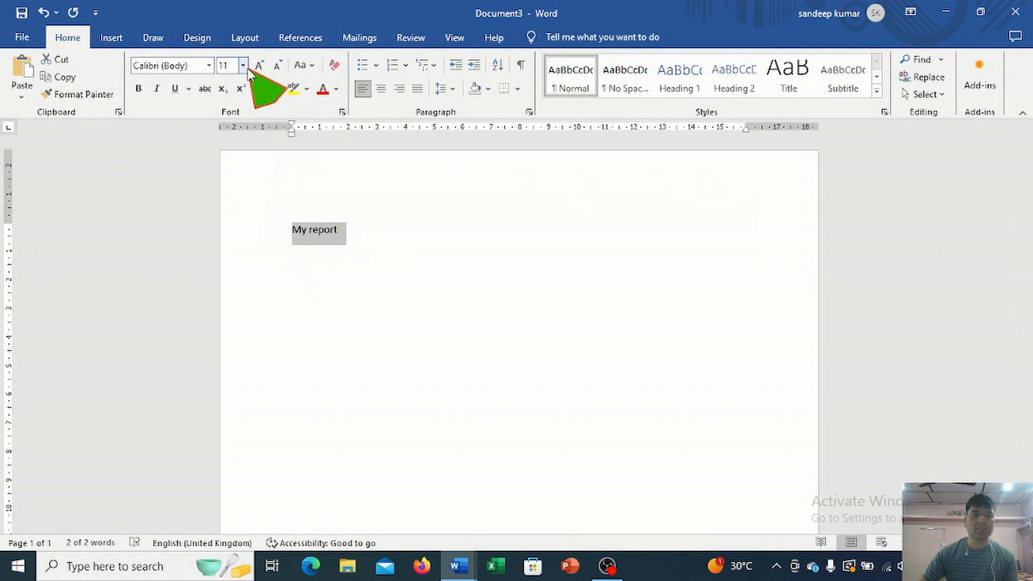
pyautogui.click(243, 65)
pyautogui.click(224, 225)
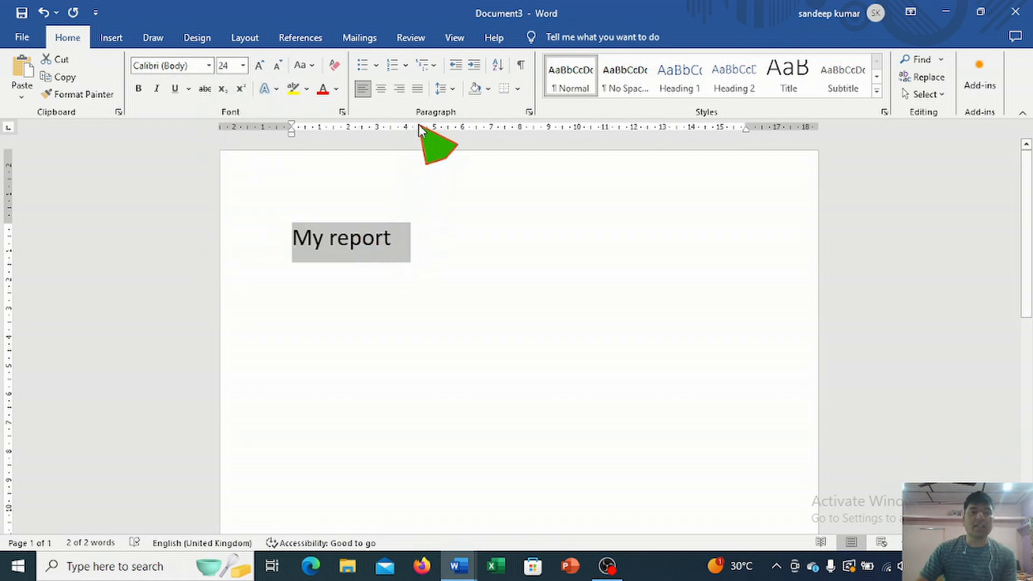
pyautogui.click(396, 92)
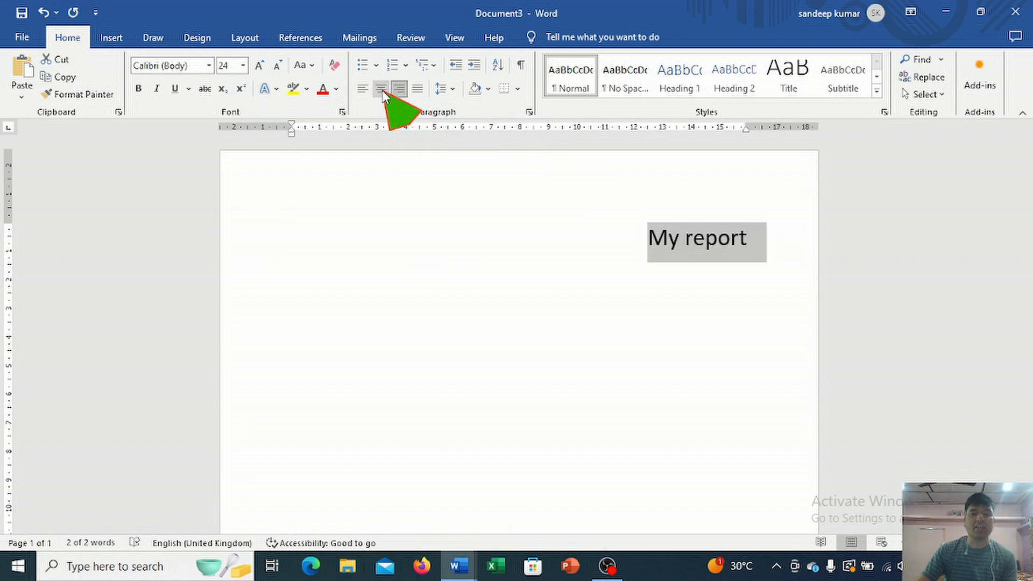
pyautogui.click(382, 91)
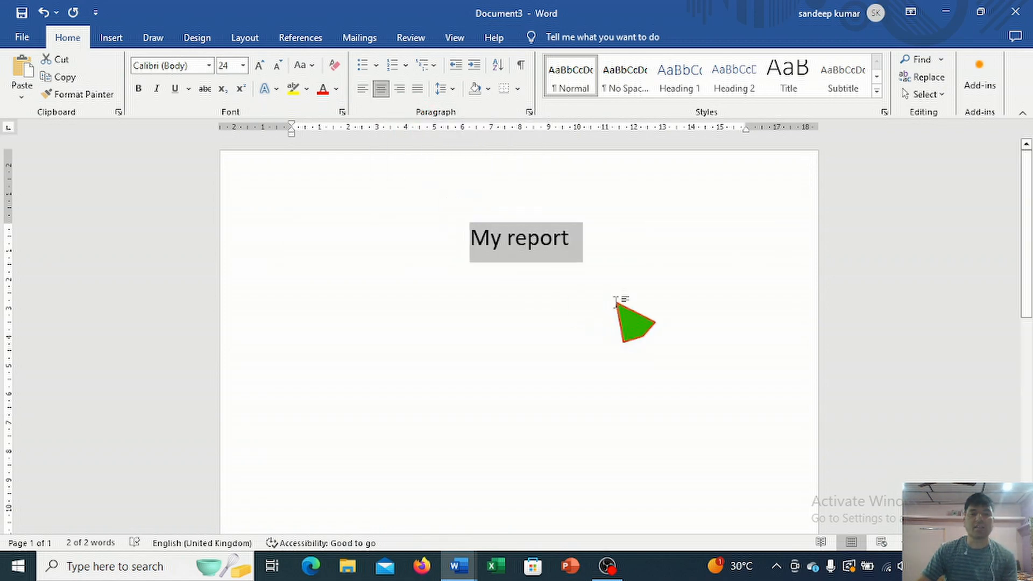
# Step: Add the line "Ctlr+r" below the title "My report"
pyautogui.click(588, 250)
pyautogui.press('Return')
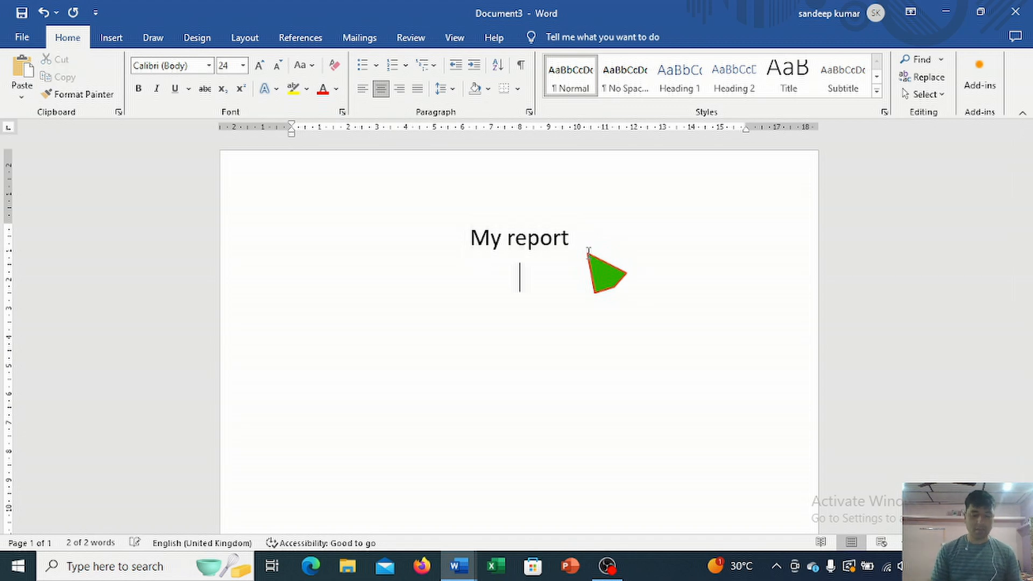
pyautogui.write('cr')
pyautogui.write('tl')
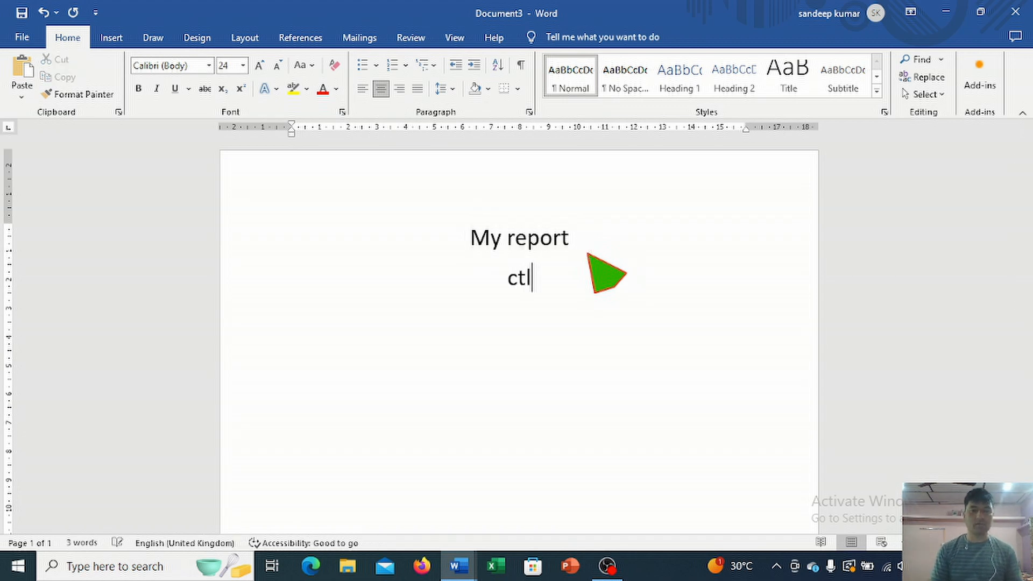
pyautogui.write('r+r')
# Step: Add the line "Ctrl+ l" below "Ctlr+r", followed by a tab space and the word "left"
pyautogui.press('Return')
pyautogui.write('cr')
pyautogui.press('BackSpace')
pyautogui.write('trl')
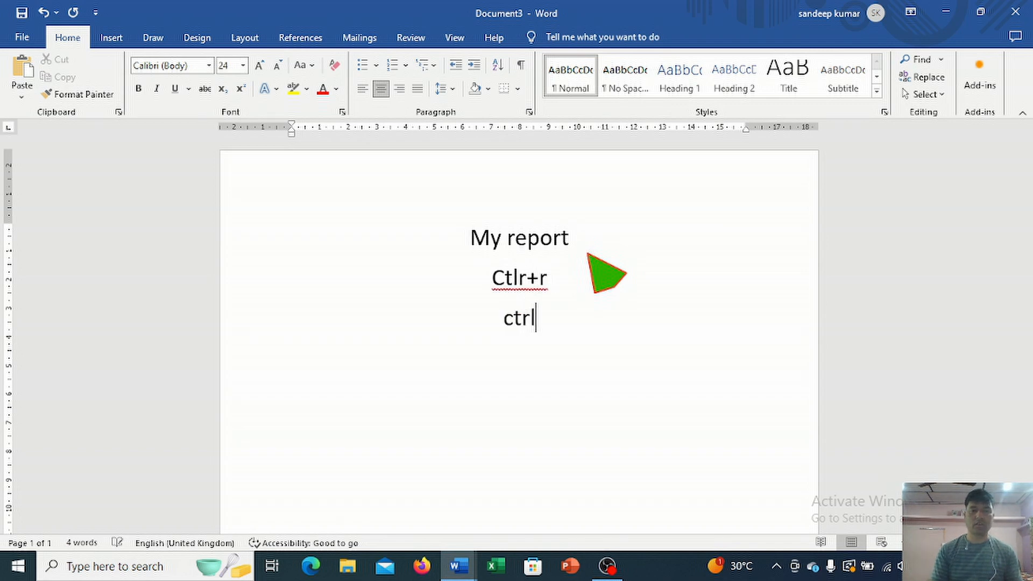
pyautogui.press('BackSpace')
pyautogui.write('r')
pyautogui.press('BackSpace')
pyautogui.write('l+')
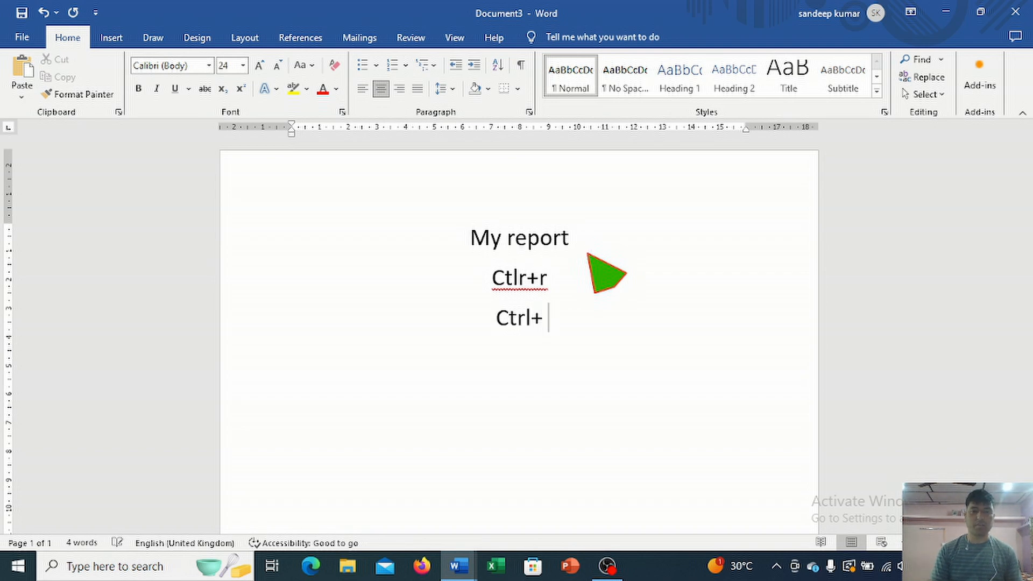
pyautogui.write(' l')
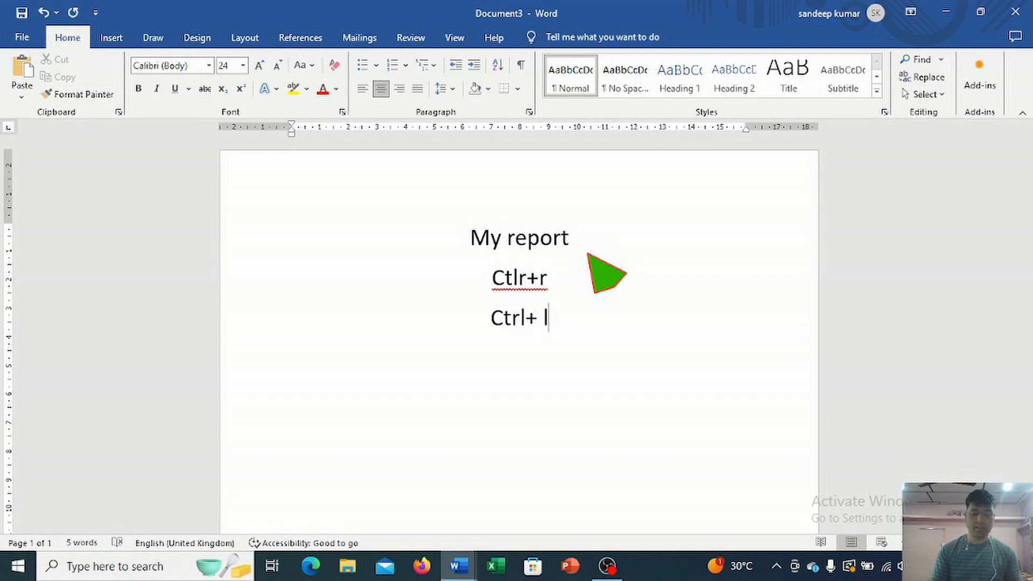
pyautogui.press('Tab')
pyautogui.write('left')
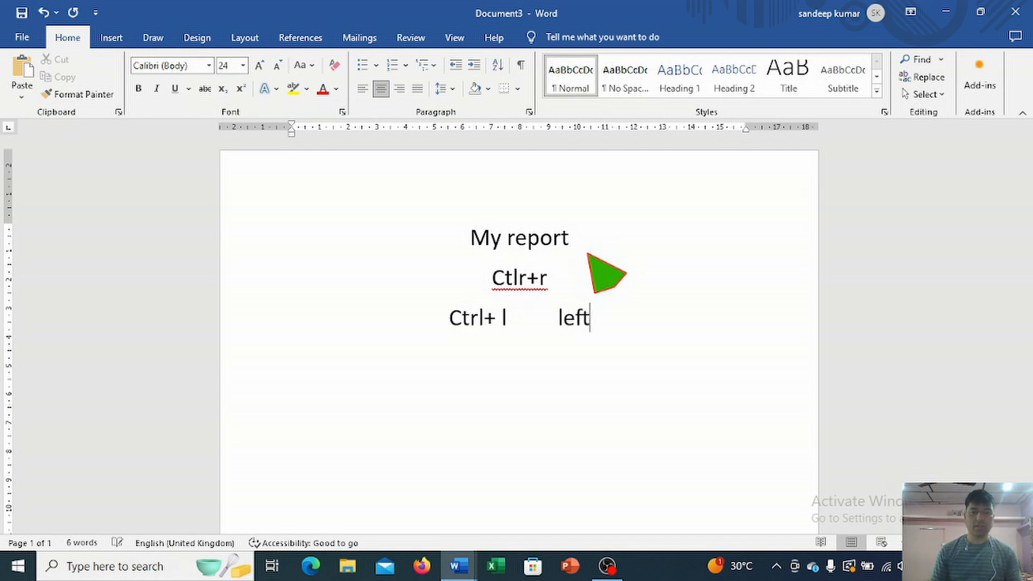
# Step: Add a tab space and the word "right" after "Ctlr+r"
pyautogui.press('Tab')
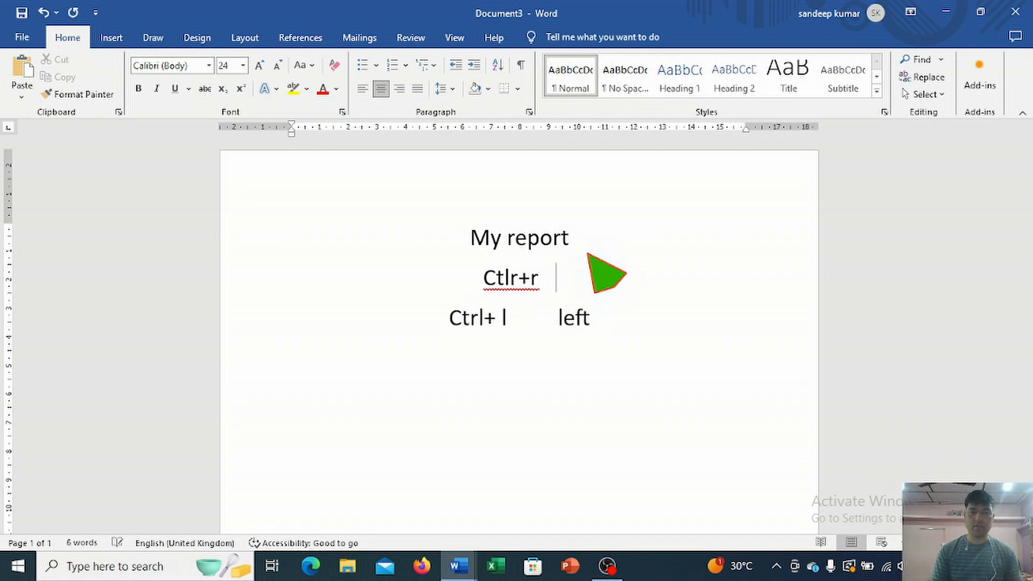
pyautogui.write('tir')
pyautogui.press('BackSpace')
pyautogui.press('BackSpace')
pyautogui.press('BackSpace')
pyautogui.write('r')
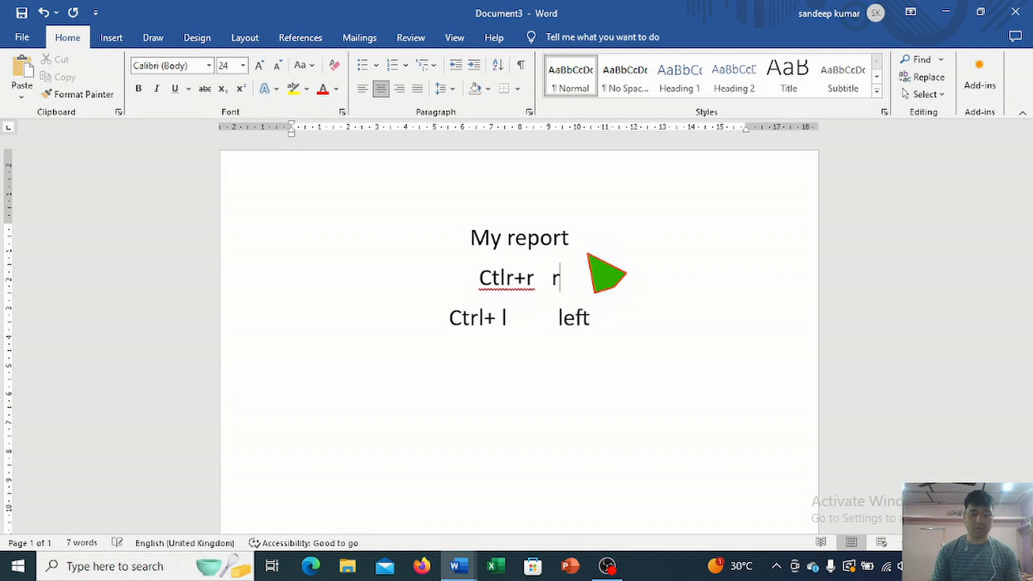
pyautogui.write('ight')
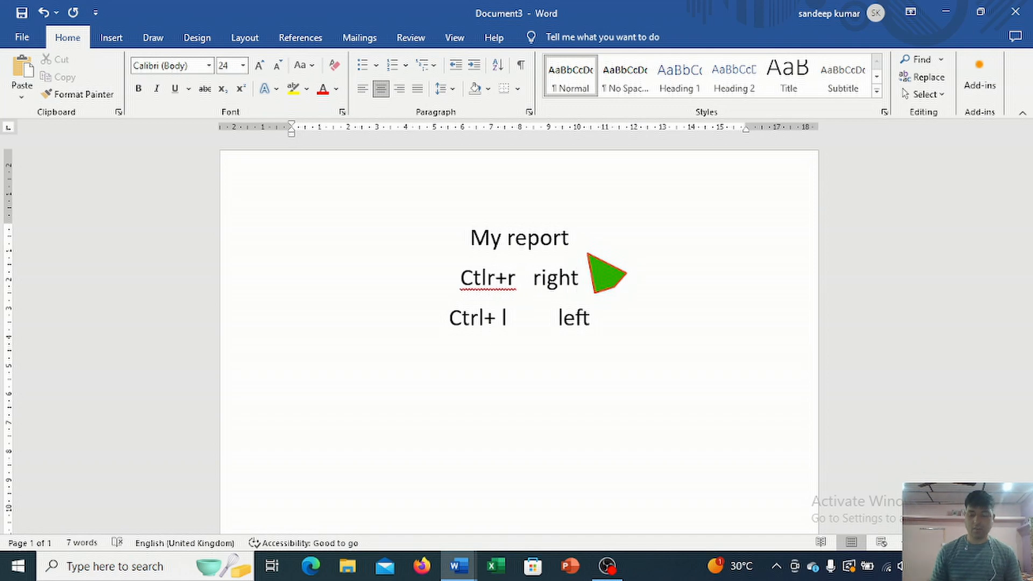
# Step: Add the line "Ctrl+e" below the "Ctrl+ l" line, followed by the word "center"
pyautogui.press('Return')
pyautogui.write('ctrl')
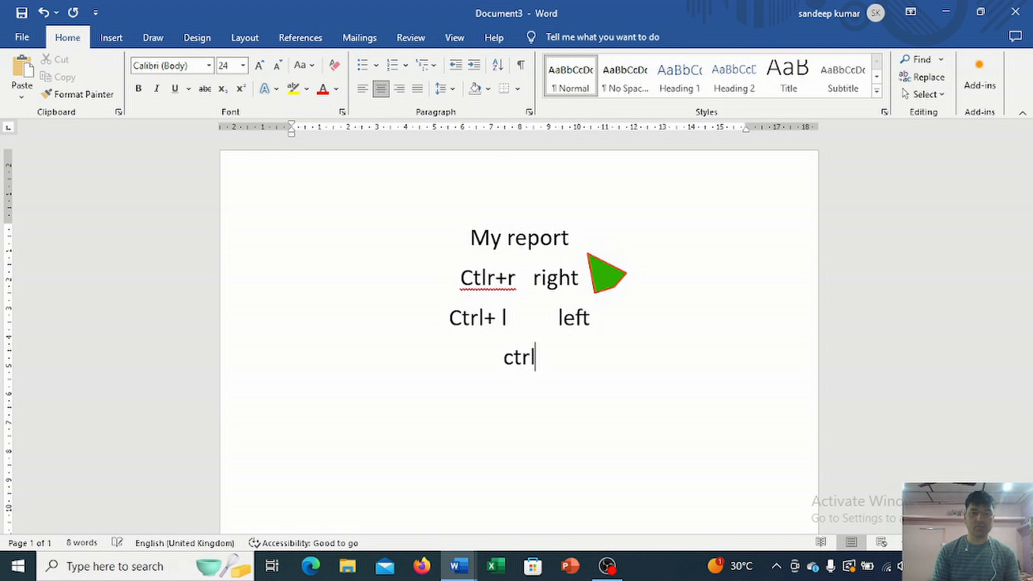
pyautogui.write('+')
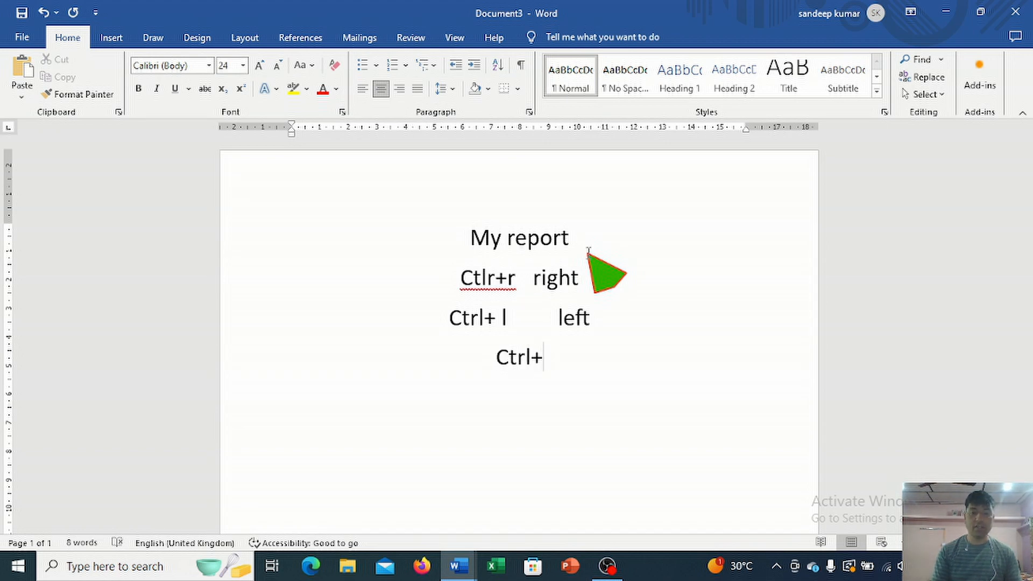
pyautogui.write('e')
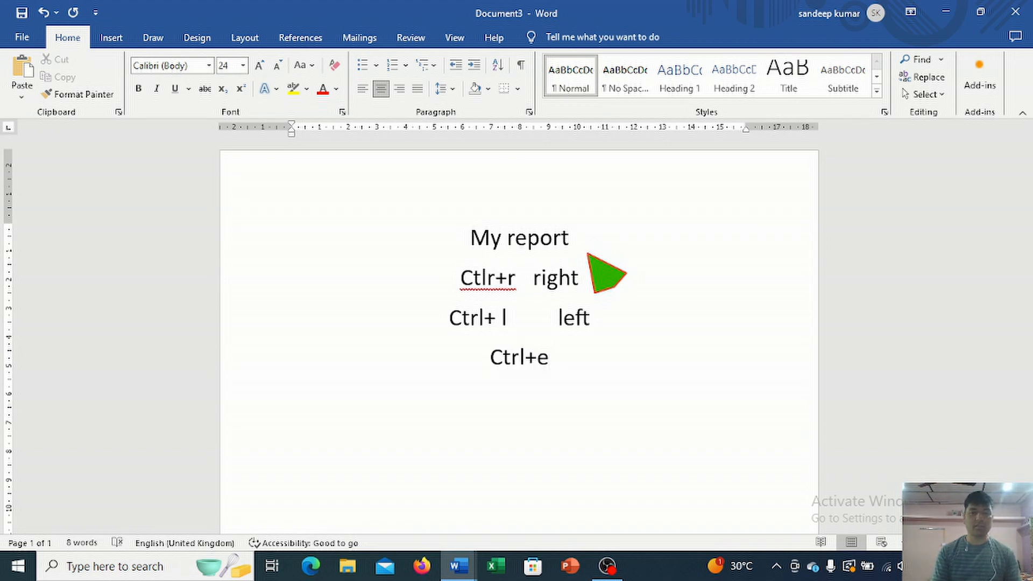
pyautogui.write(' cetn')
pyautogui.press('BackSpace')
pyautogui.press('BackSpace')
pyautogui.press('BackSpace')
pyautogui.press('BackSpace')
pyautogui.write('center ')
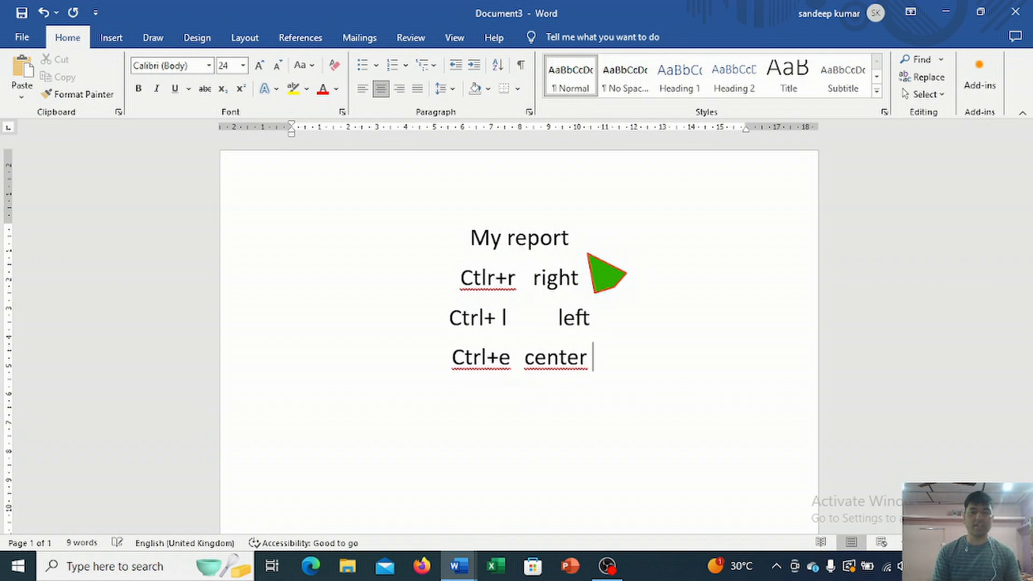
pyautogui.write('a;l')
pyautogui.write('ig')
# Step: Complete the "Ctrl+e" line with the word "align" after "center"
pyautogui.press('BackSpace')
pyautogui.press('BackSpace')
pyautogui.press('BackSpace')
pyautogui.press('BackSpace')
pyautogui.write('lig')
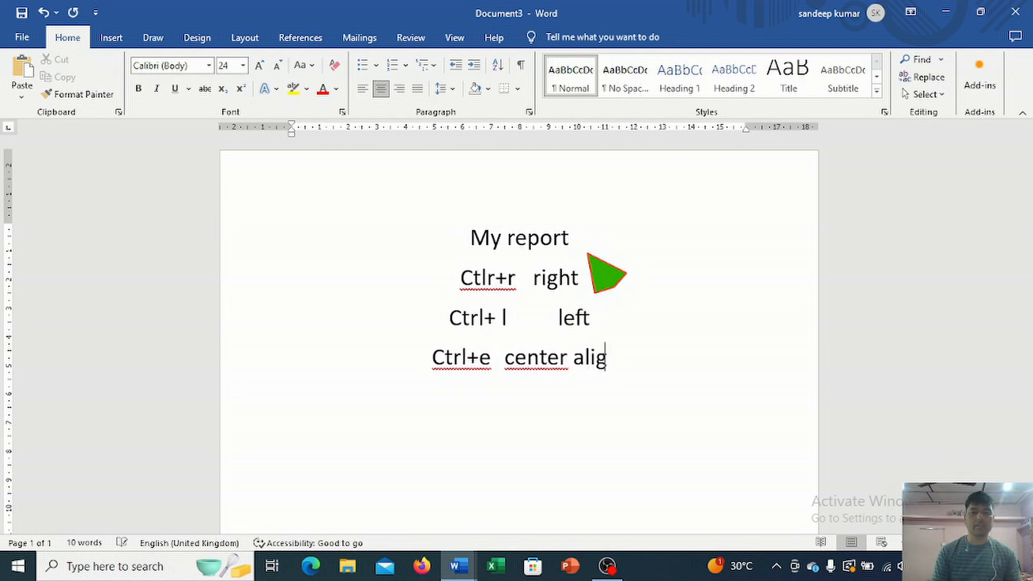
pyautogui.write('n')
# Step: Add the line "Ctrl+c" below the "Ctrl+e" line, followed by the word "copy"
pyautogui.press('Return')
pyautogui.write('ctl')
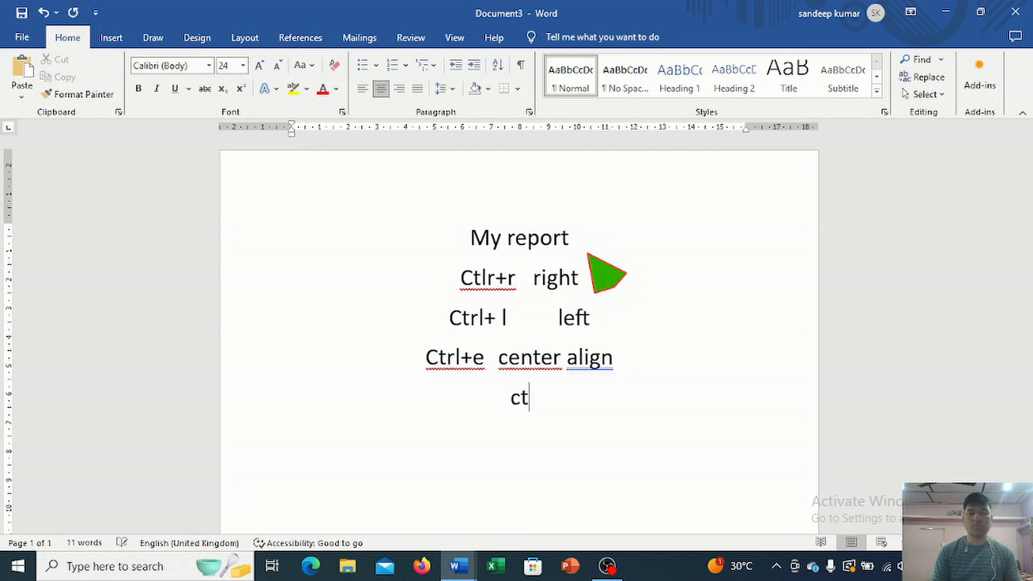
pyautogui.press('BackSpace')
pyautogui.press('BackSpace')
pyautogui.write('tl')
pyautogui.press('BackSpace')
pyautogui.write('rl+')
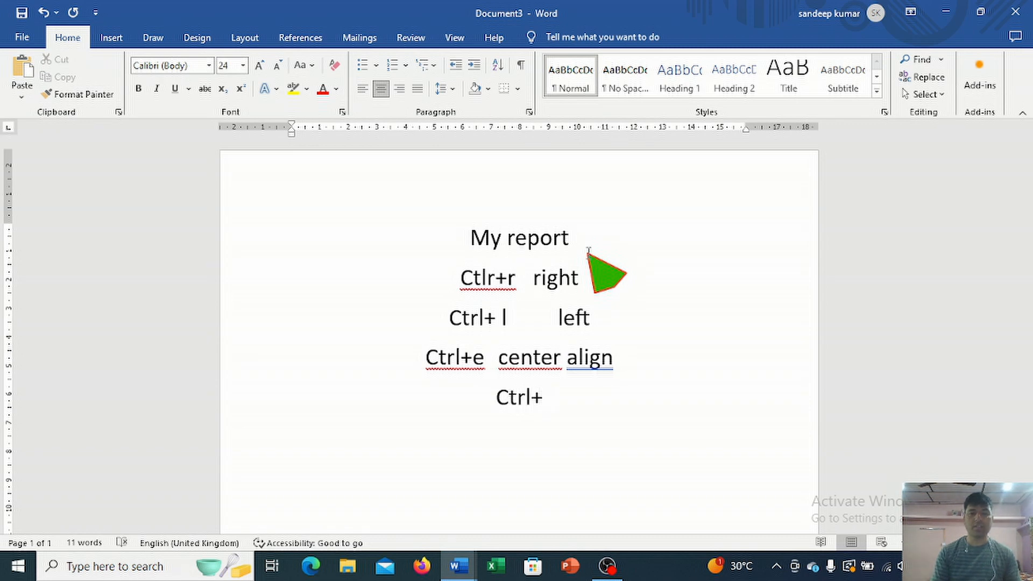
pyautogui.write('c  cpu')
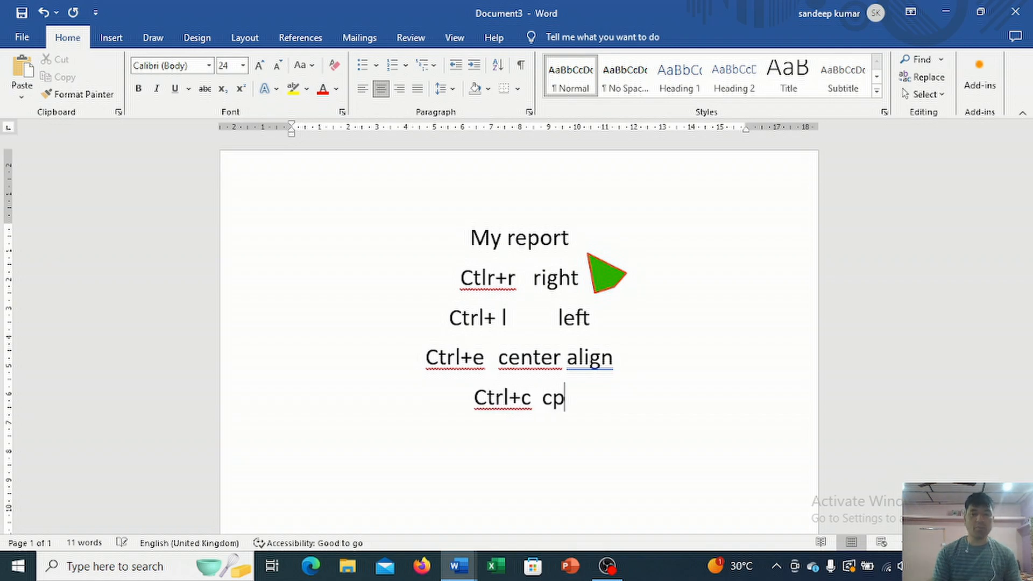
pyautogui.press('BackSpace')
pyautogui.press('BackSpace')
pyautogui.write('oput')
pyautogui.press('BackSpace')
pyautogui.press('BackSpace')
pyautogui.write('y')
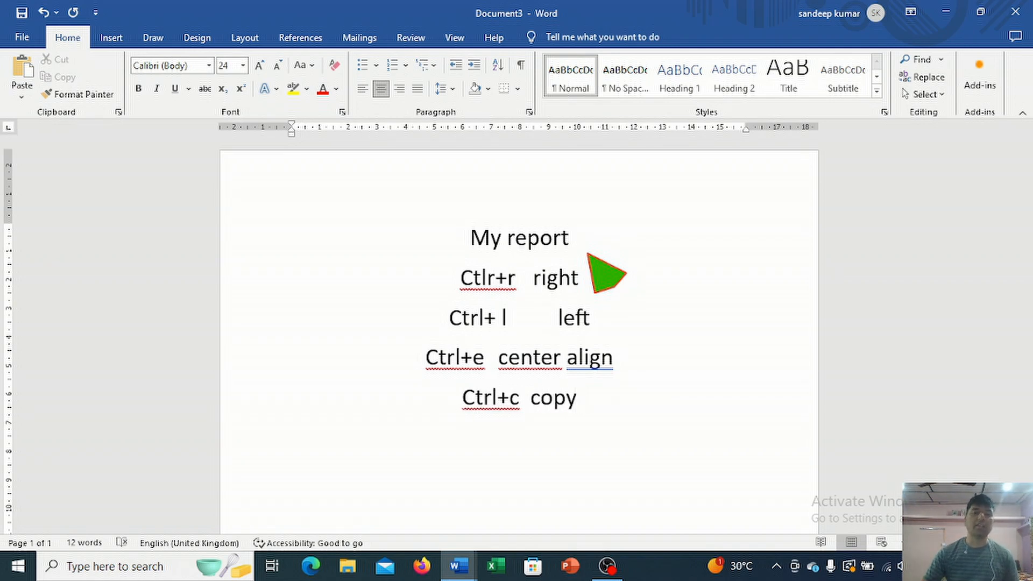
# Step: Try left and right alignment on the title and all shortcut lines, and return them to centered alignment
pyautogui.moveTo(467, 238); pyautogui.dragTo(604, 389)
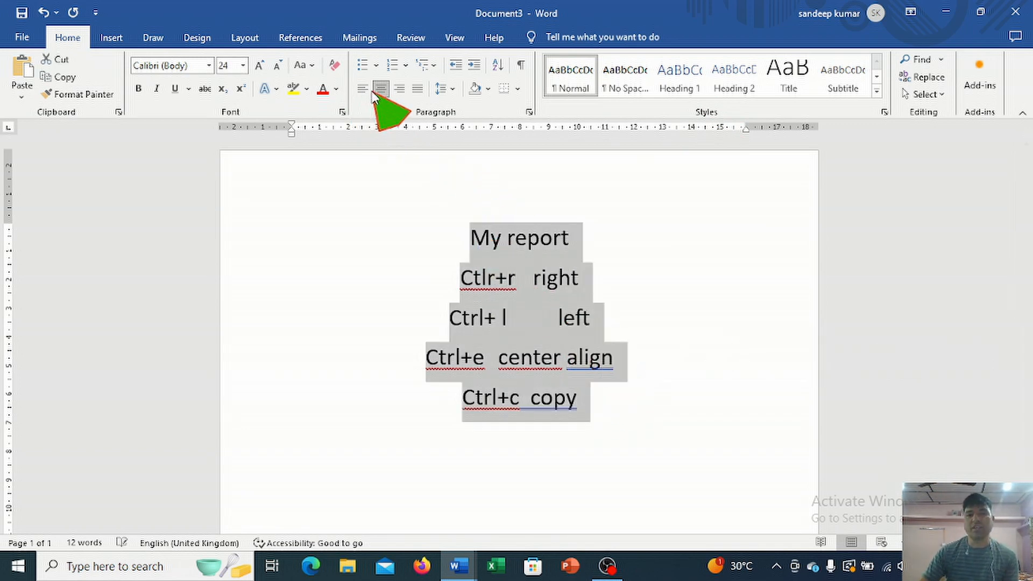
pyautogui.hotkey('ctrl', 'l')
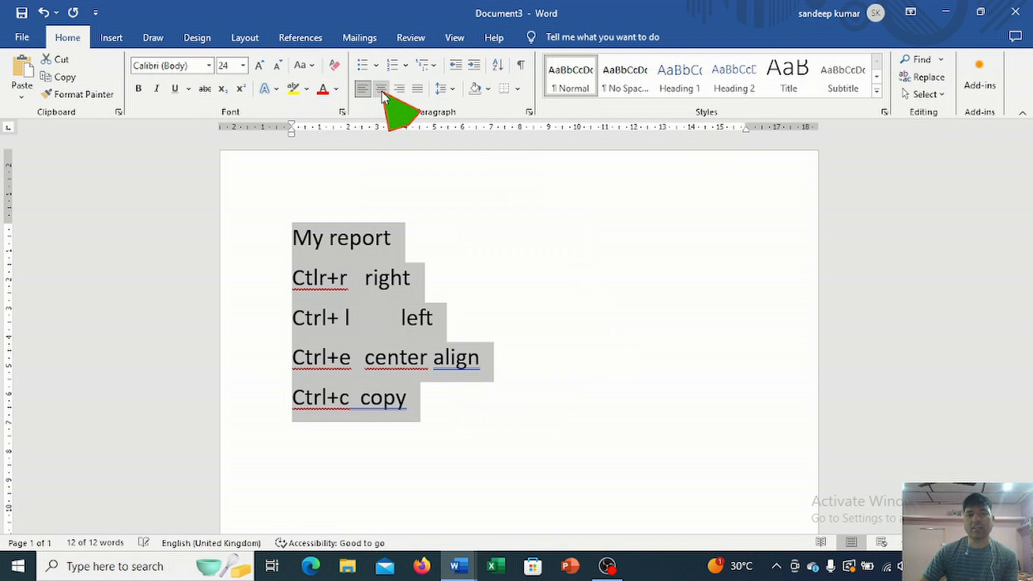
pyautogui.click(397, 89)
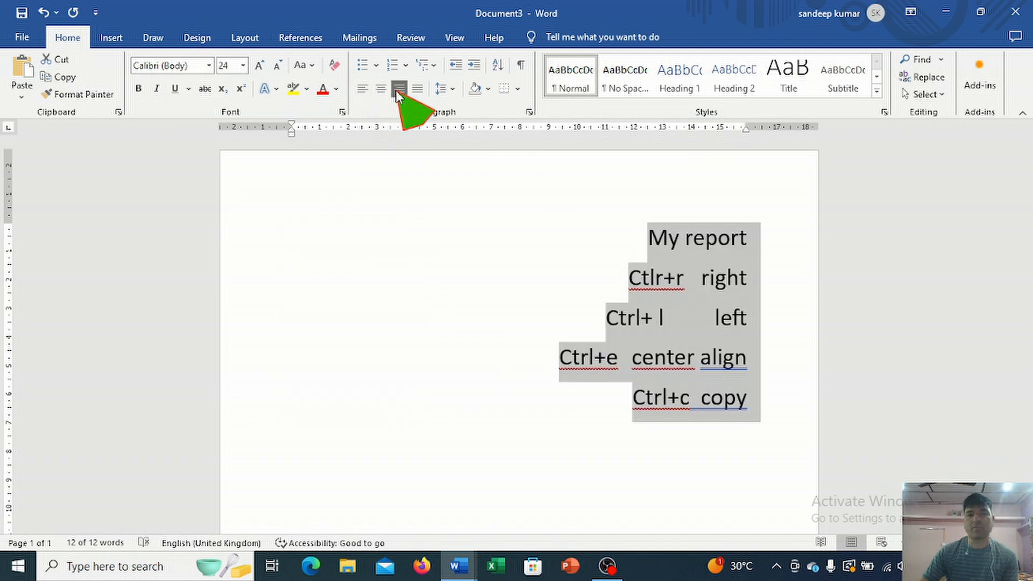
pyautogui.click(381, 89)
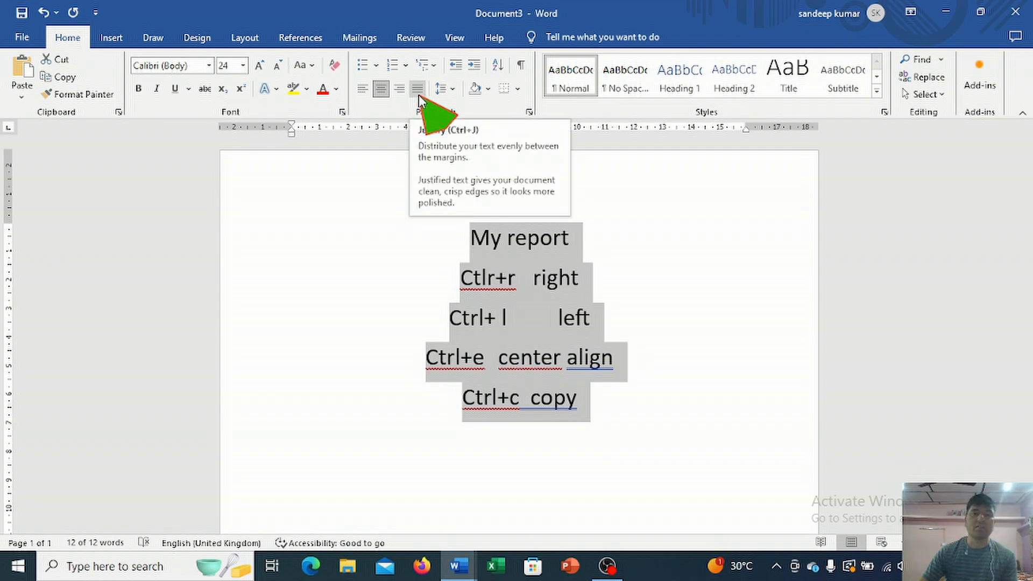
pyautogui.click(594, 412)
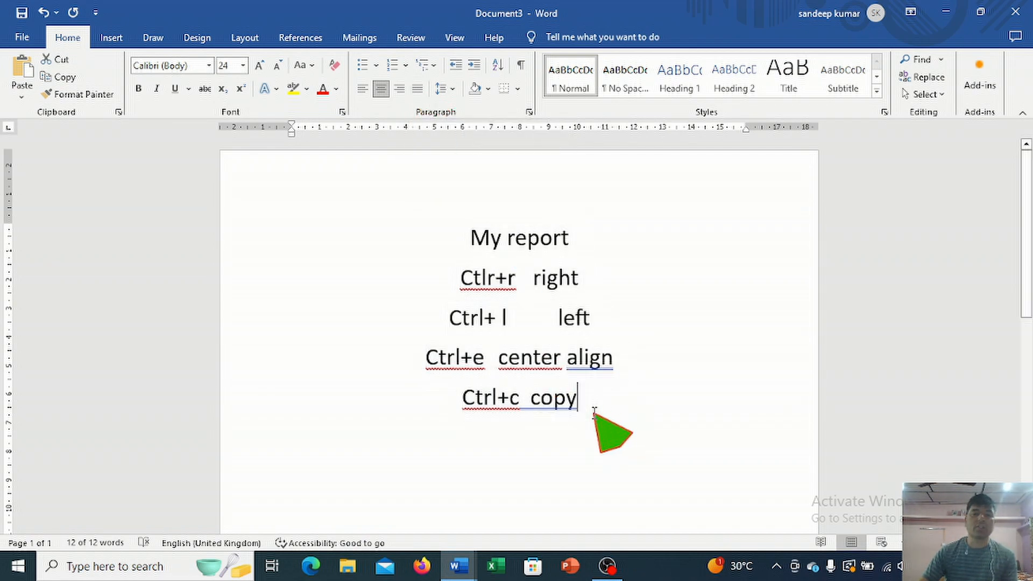
# Step: Add the line "Justify—ctrl+j" below the "Ctrl+c copy" line and start an empty line under it
pyautogui.press('Return')
pyautogui.write('ju')
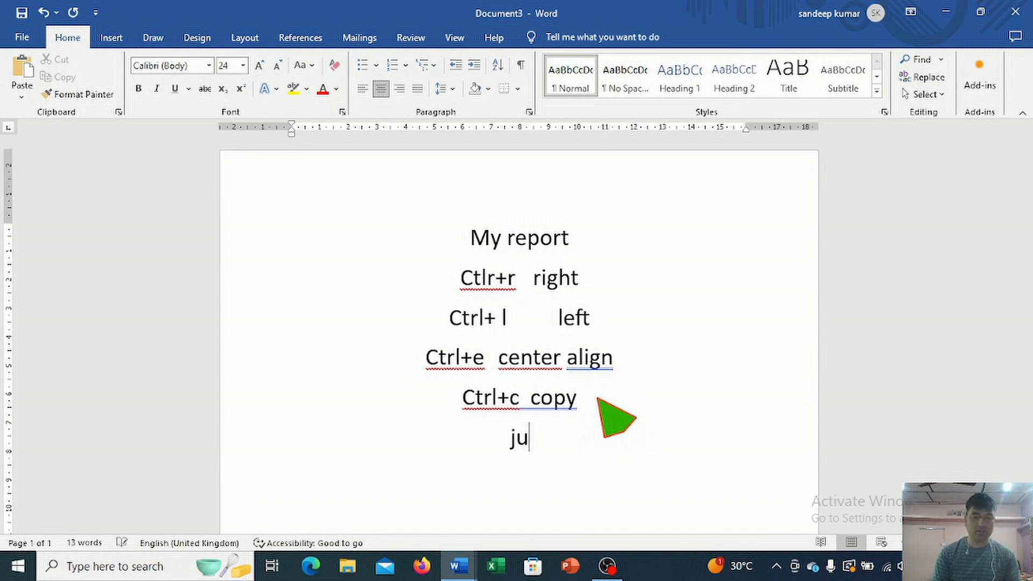
pyautogui.write('sti')
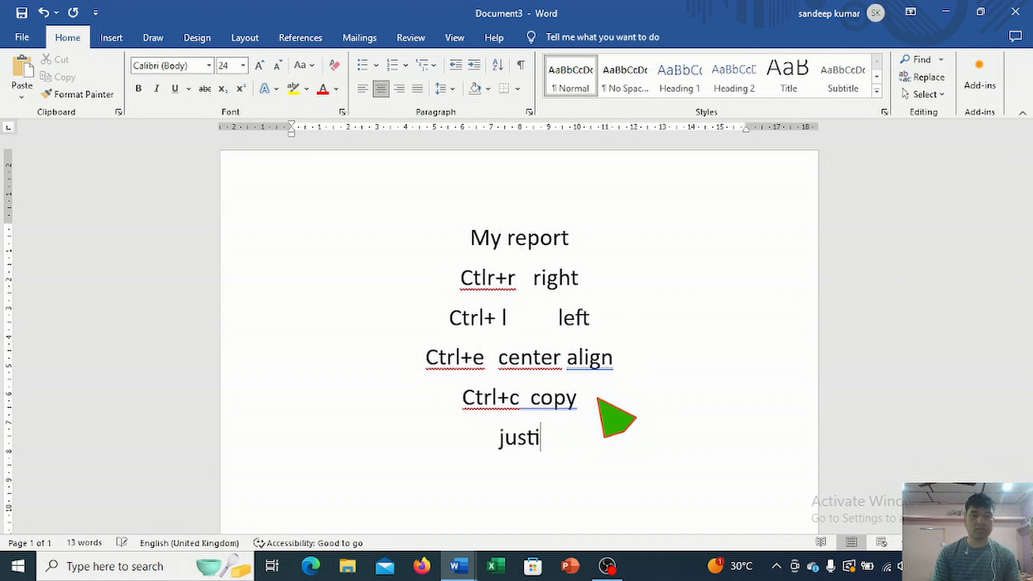
pyautogui.write('fy-- ctl')
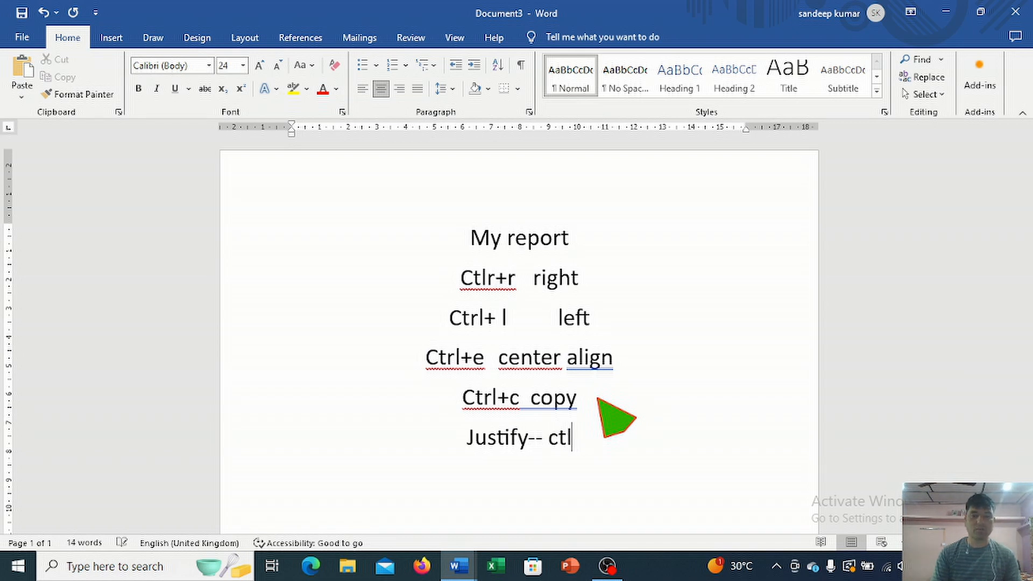
pyautogui.press('BackSpace')
pyautogui.write('rl')
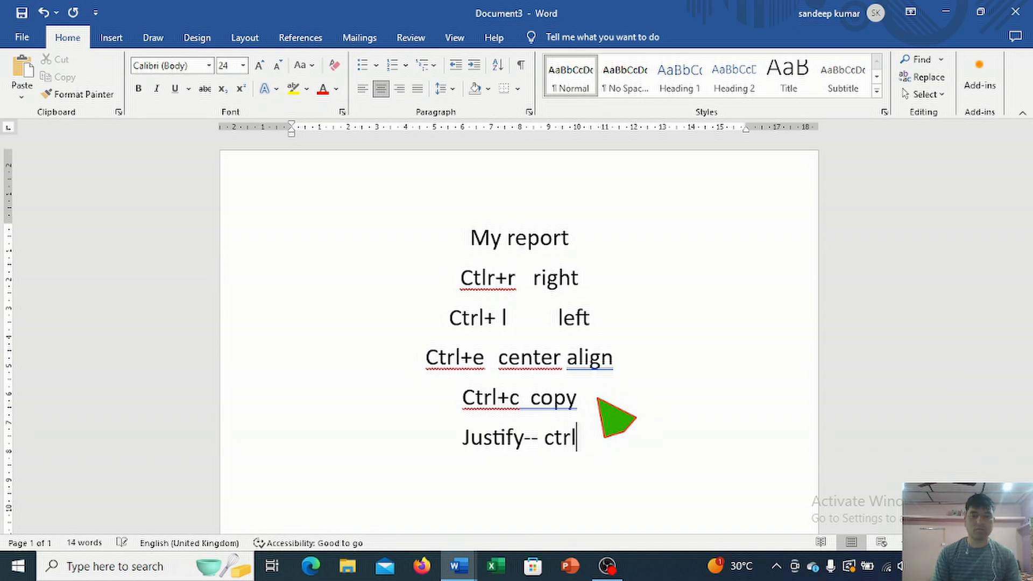
pyautogui.write('+j')
pyautogui.press('Return')
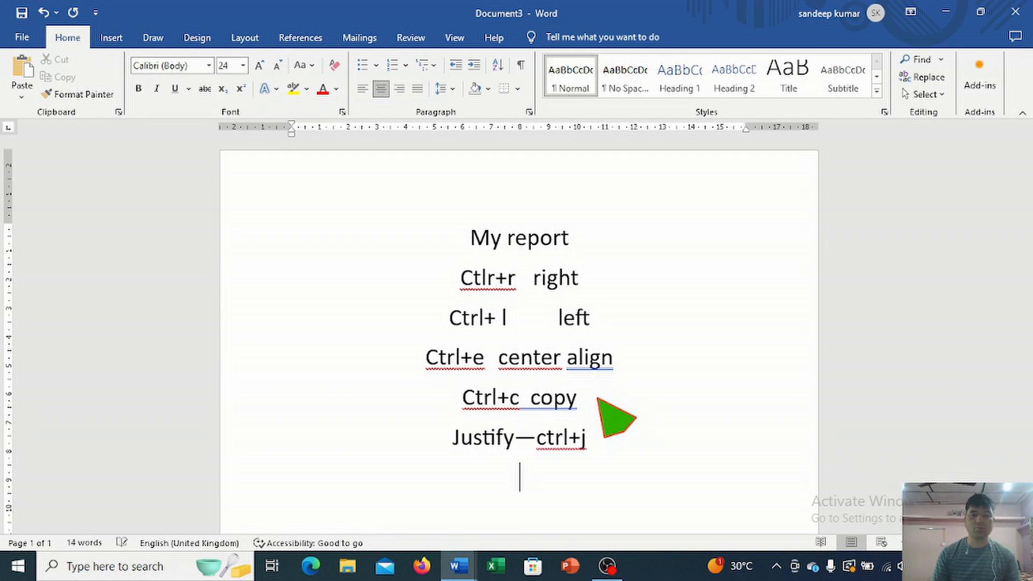
# Step: Delete all text in the document and generate sample paragraphs with =rand()
pyautogui.scroll(-1, 592, 382)
pyautogui.hotkey('ctrl', 'a')
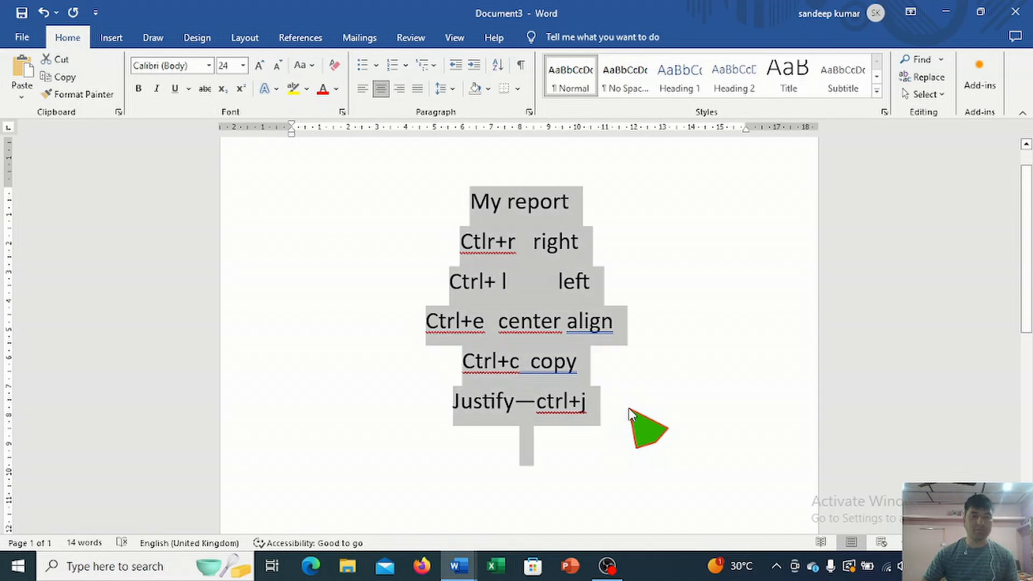
pyautogui.press('Delete')
pyautogui.write('=ram')
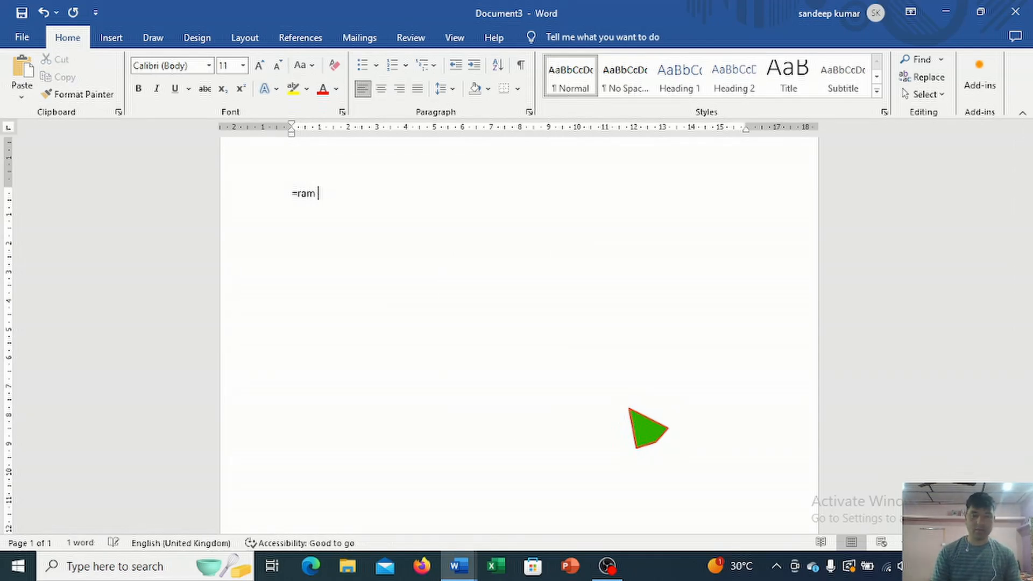
pyautogui.write('d()')
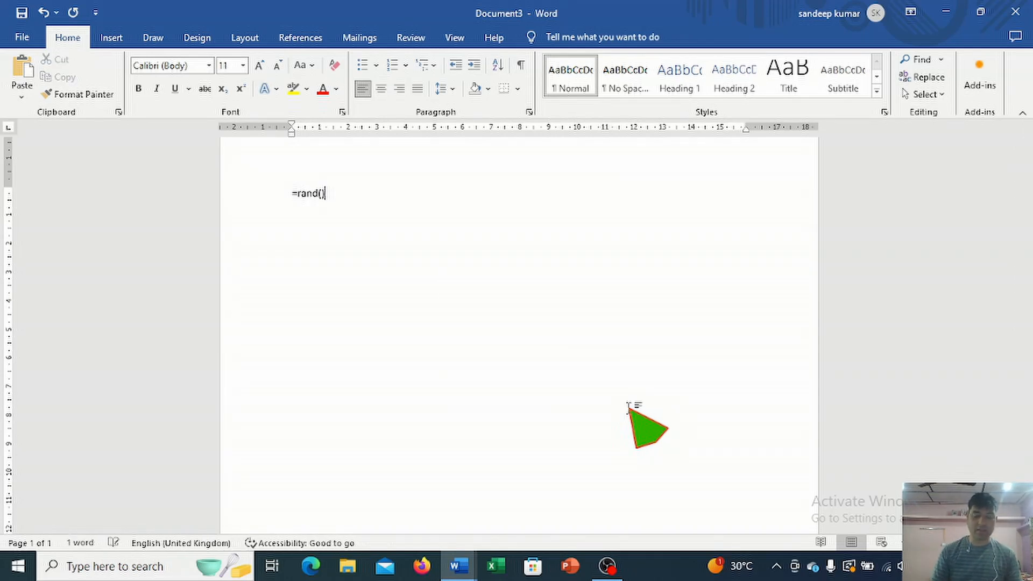
pyautogui.press('Return')
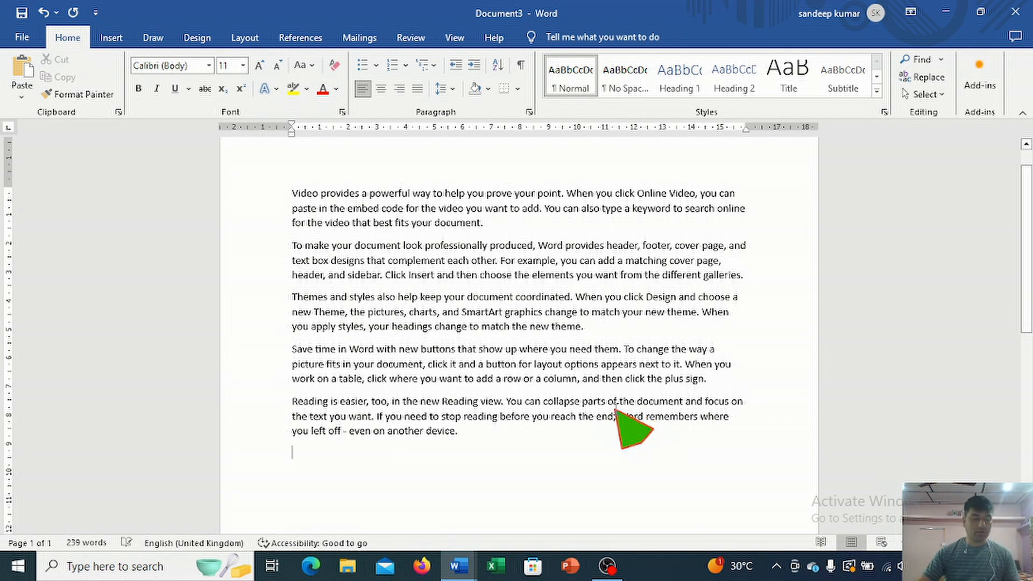
# Step: Increase the font size of all the sample paragraphs to 14
pyautogui.hotkey('ctrl', 'a')
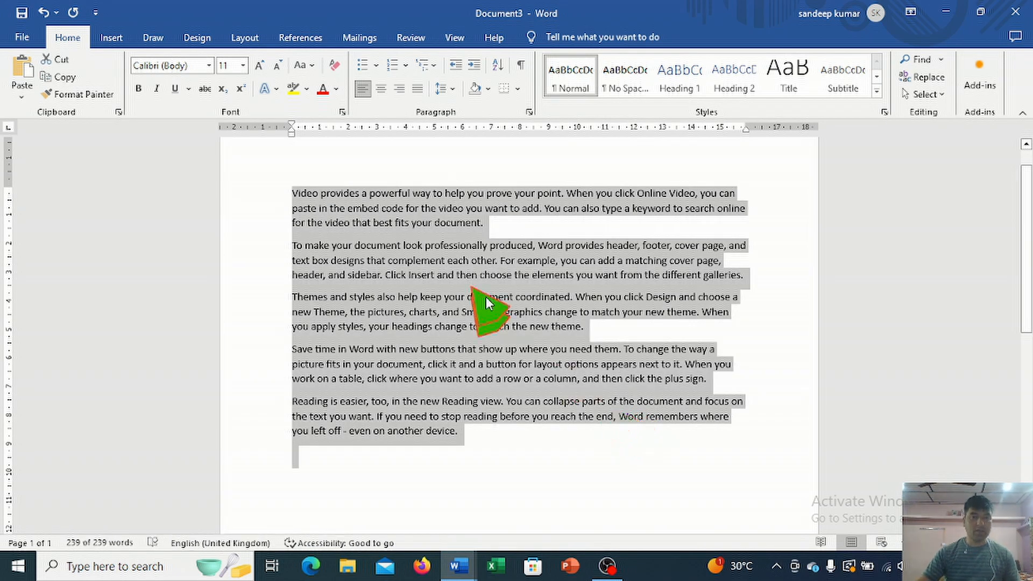
pyautogui.click(262, 68)
pyautogui.click(262, 68)
pyautogui.click(654, 298)
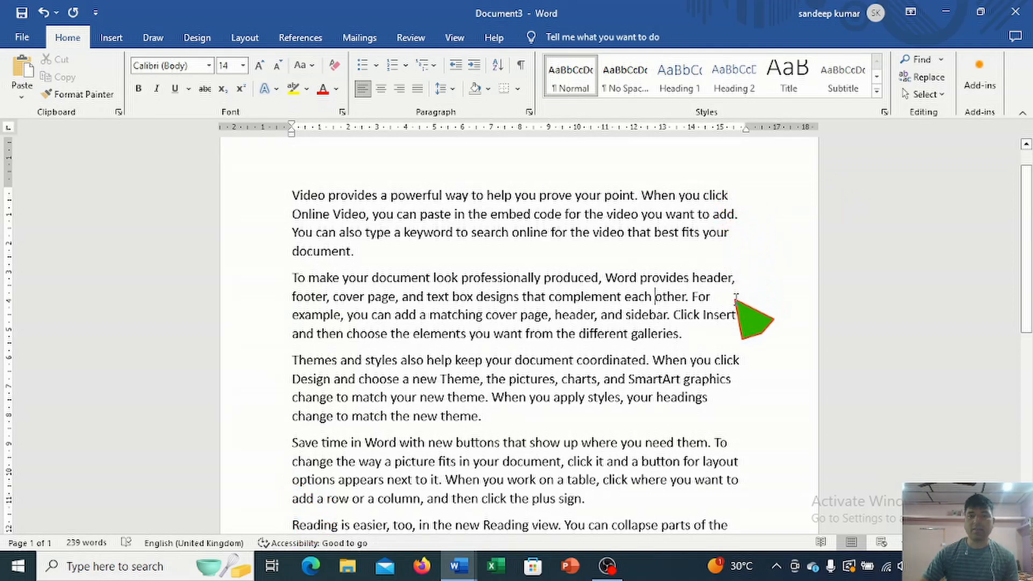
# Step: Justify the first three paragraphs, switching justification on and off repeatedly to compare it with left alignment
pyautogui.moveTo(295, 196); pyautogui.dragTo(719, 419)
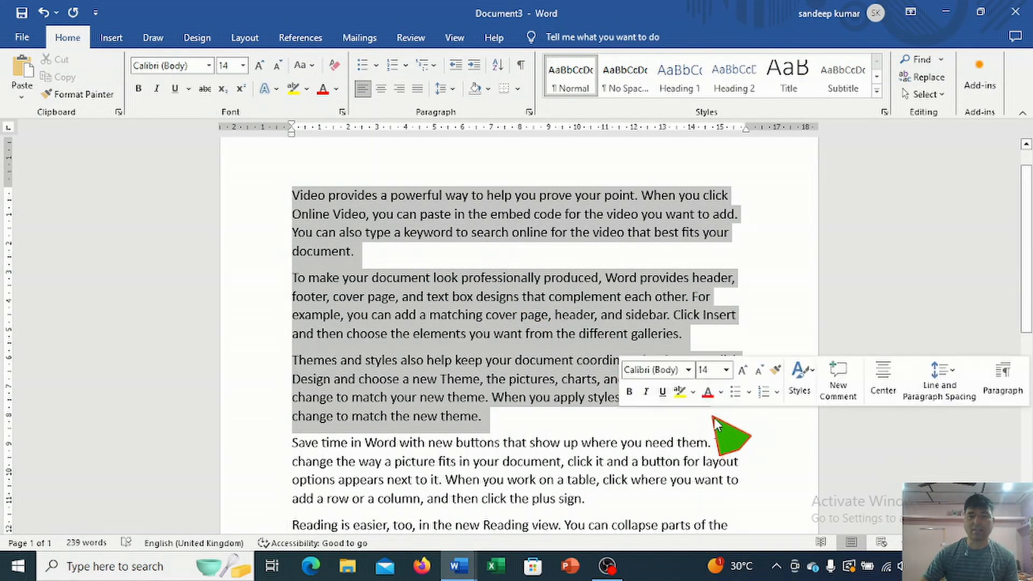
pyautogui.click(417, 89)
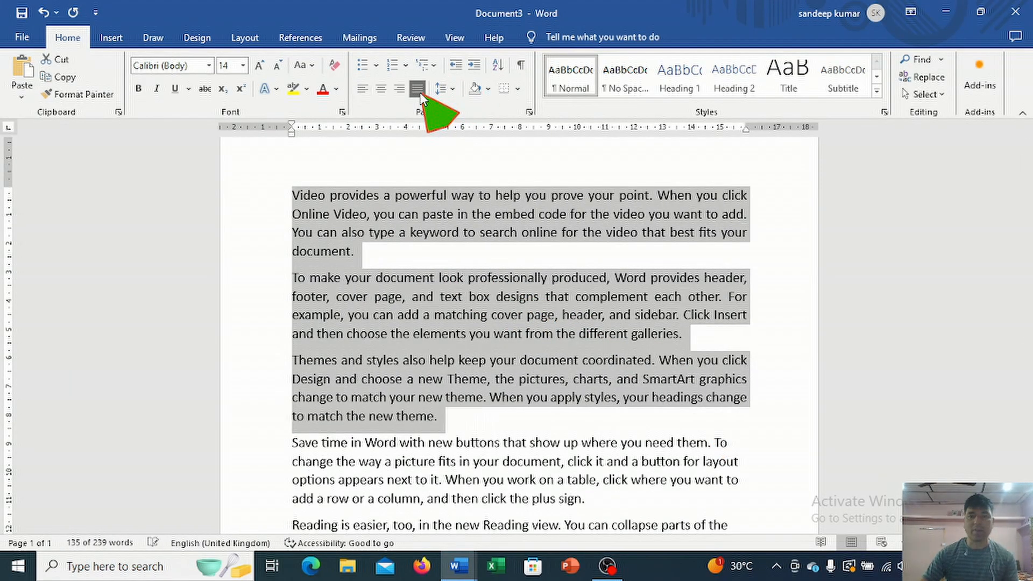
pyautogui.click(421, 94)
pyautogui.click(420, 93)
pyautogui.click(421, 93)
pyautogui.click(421, 94)
pyautogui.click(421, 93)
pyautogui.click(421, 94)
pyautogui.click(420, 94)
pyautogui.click(421, 93)
pyautogui.click(420, 94)
pyautogui.click(420, 94)
pyautogui.click(421, 93)
pyautogui.click(421, 94)
pyautogui.click(421, 94)
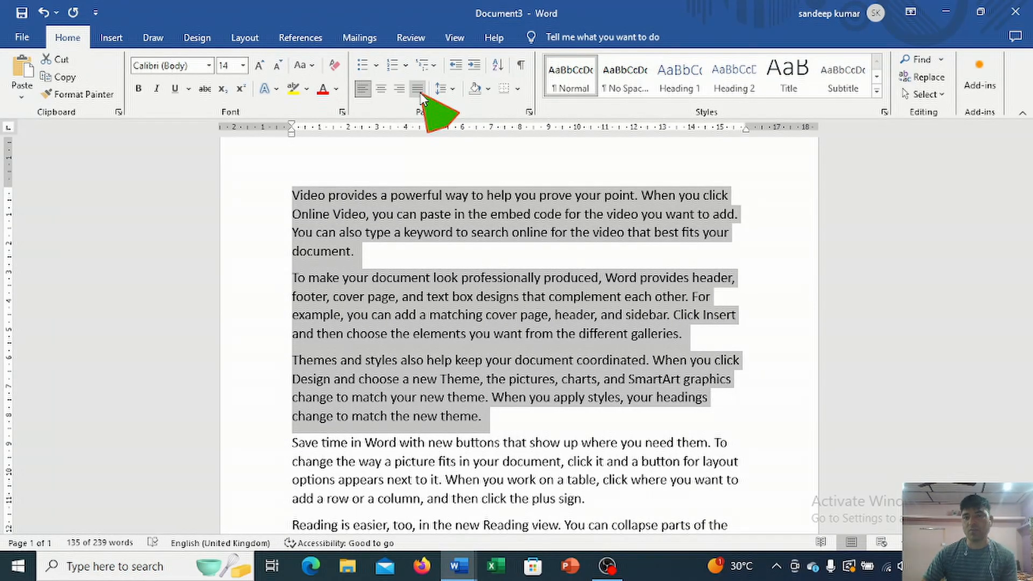
pyautogui.click(419, 90)
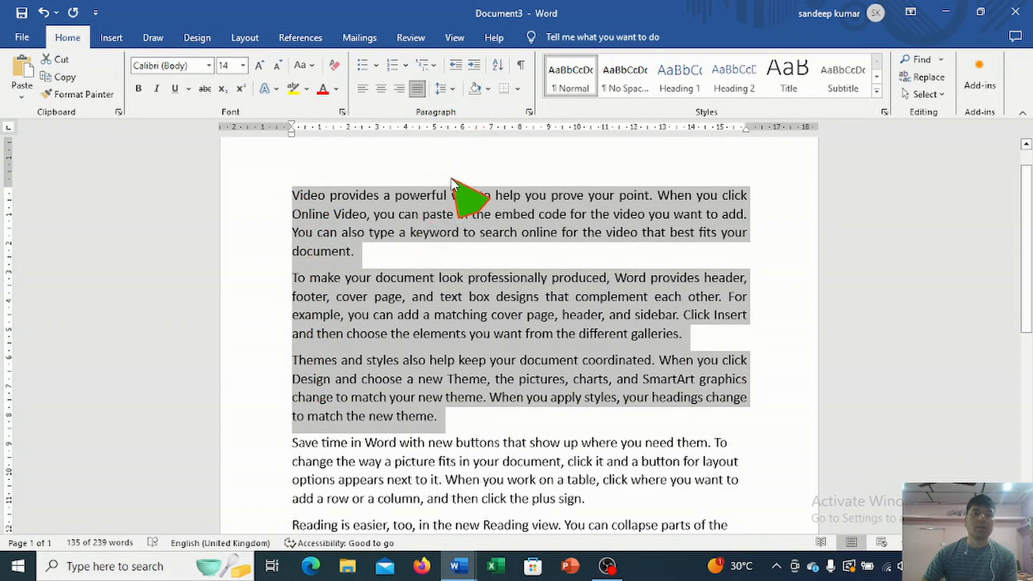
# Step: Set the line spacing of the first three paragraphs to 2.0 and compare them with the paragraphs below
pyautogui.click(453, 90)
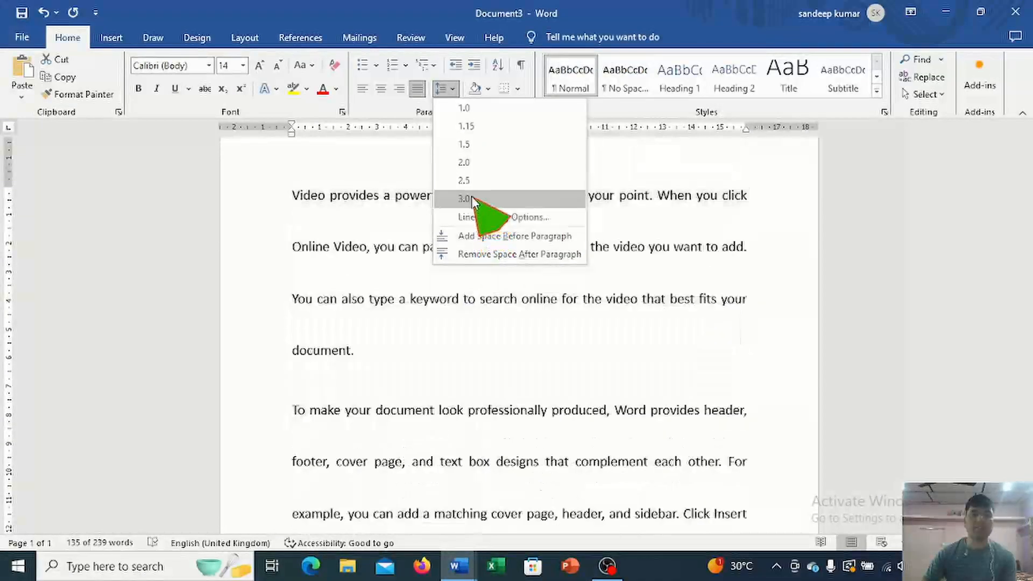
pyautogui.click(470, 162)
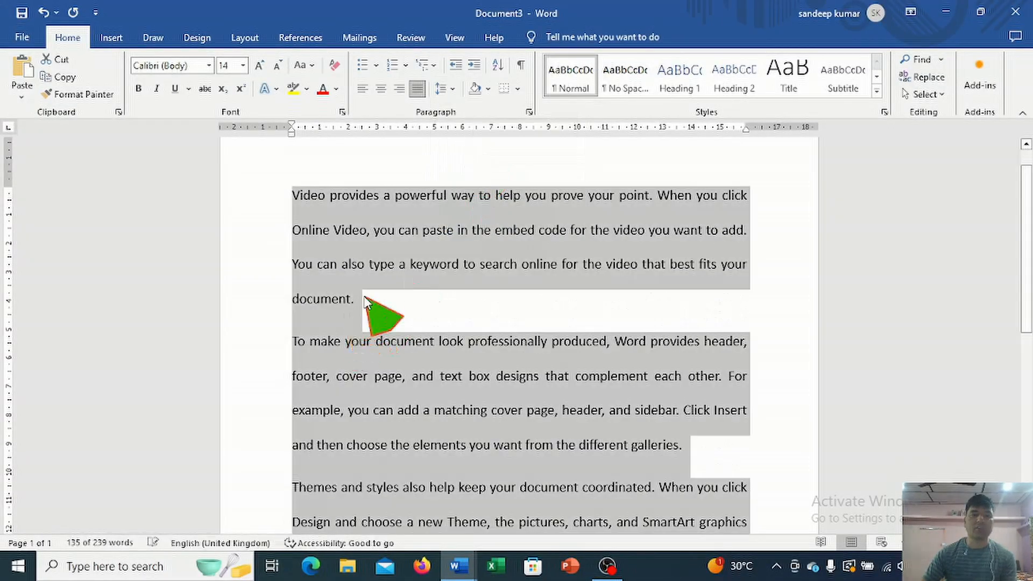
pyautogui.click(365, 301)
pyautogui.click(444, 88)
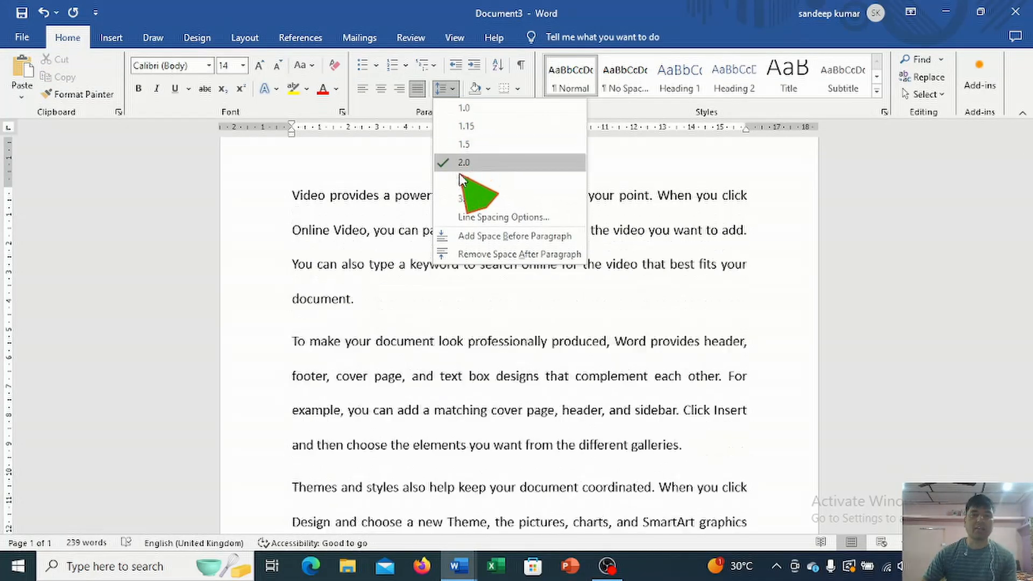
pyautogui.click(460, 163)
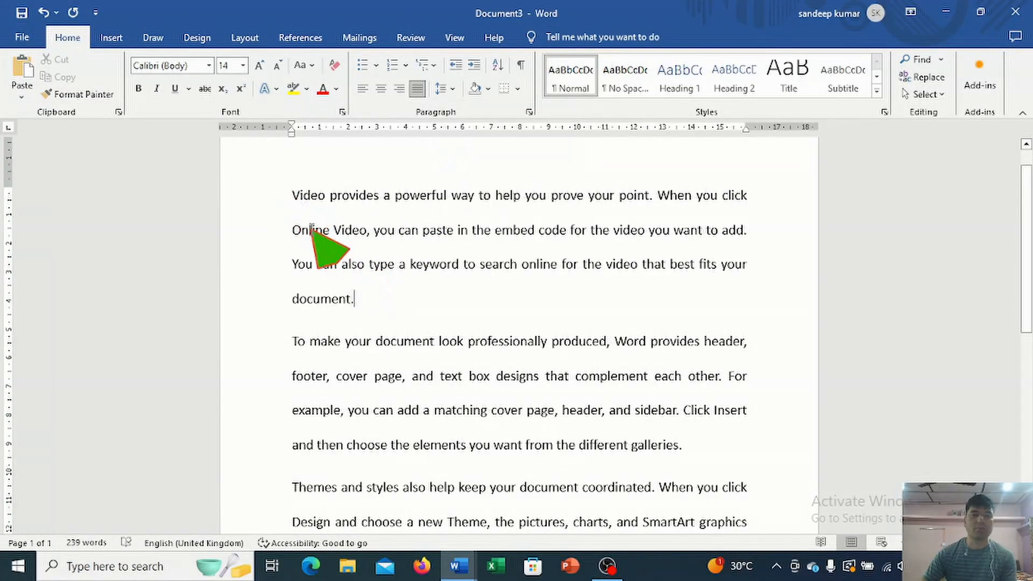
pyautogui.scroll(-5, 312, 230)
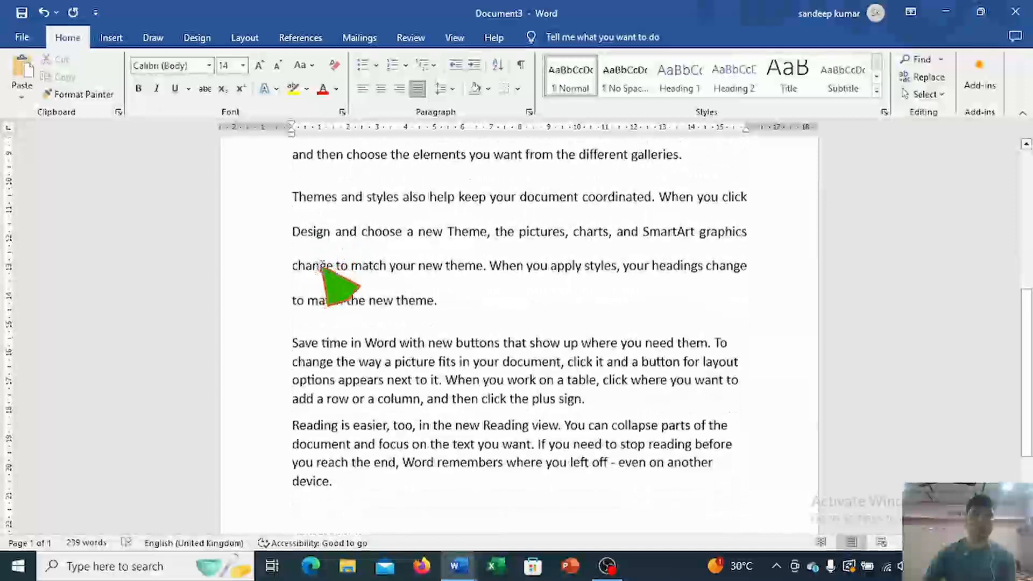
pyautogui.scroll(-1, 377, 339)
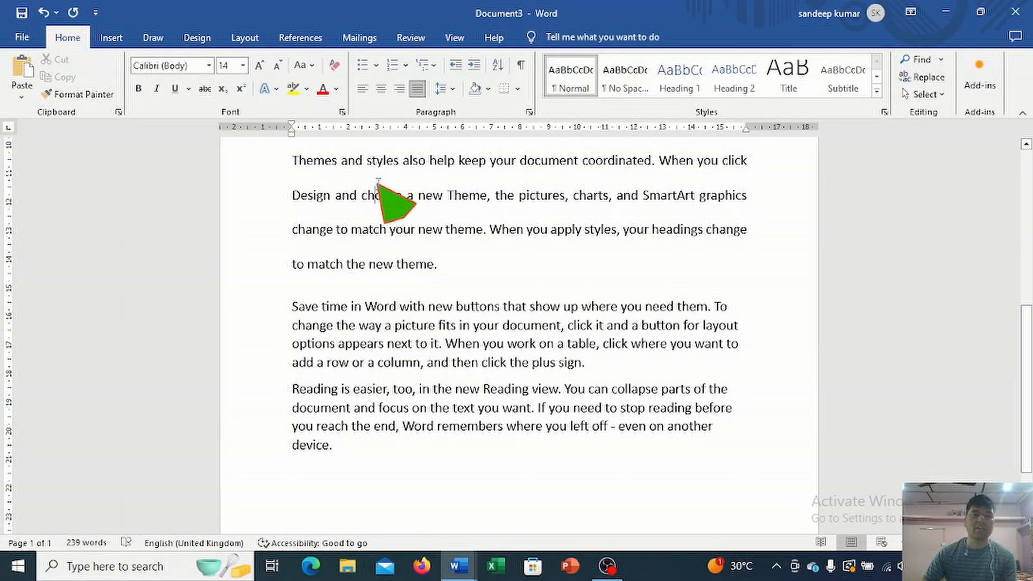
# Step: Set the line spacing of the first two paragraphs to 1.0
pyautogui.moveTo(438, 265); pyautogui.dragTo(312, 145)
pyautogui.scroll(7, 329, 182)
pyautogui.moveTo(289, 220); pyautogui.dragTo(680, 487)
pyautogui.click(451, 90)
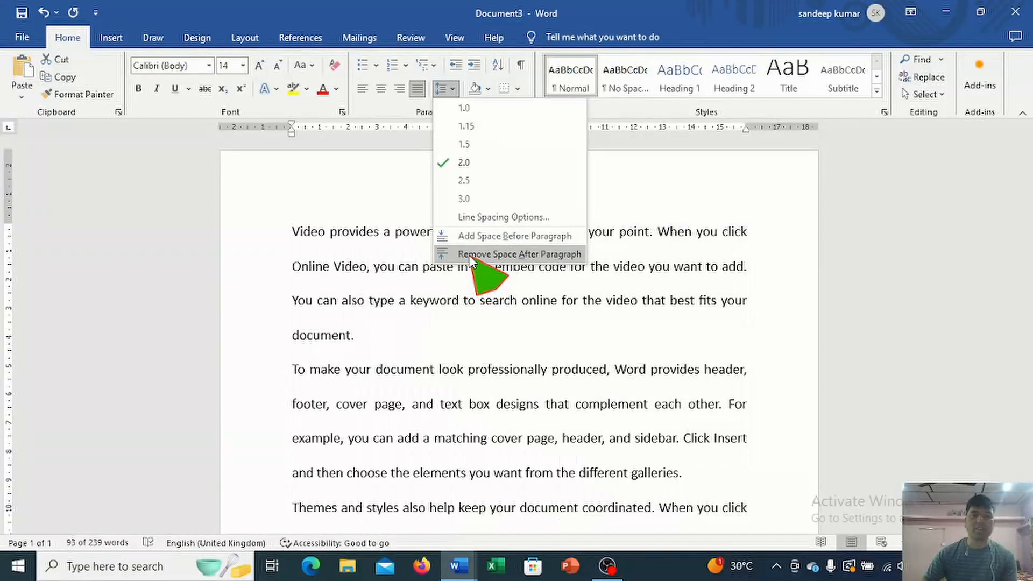
pyautogui.click(451, 108)
# Step: Shade the second paragraph with the standard orange color and the first paragraph with a dark blue theme color
pyautogui.click(450, 308)
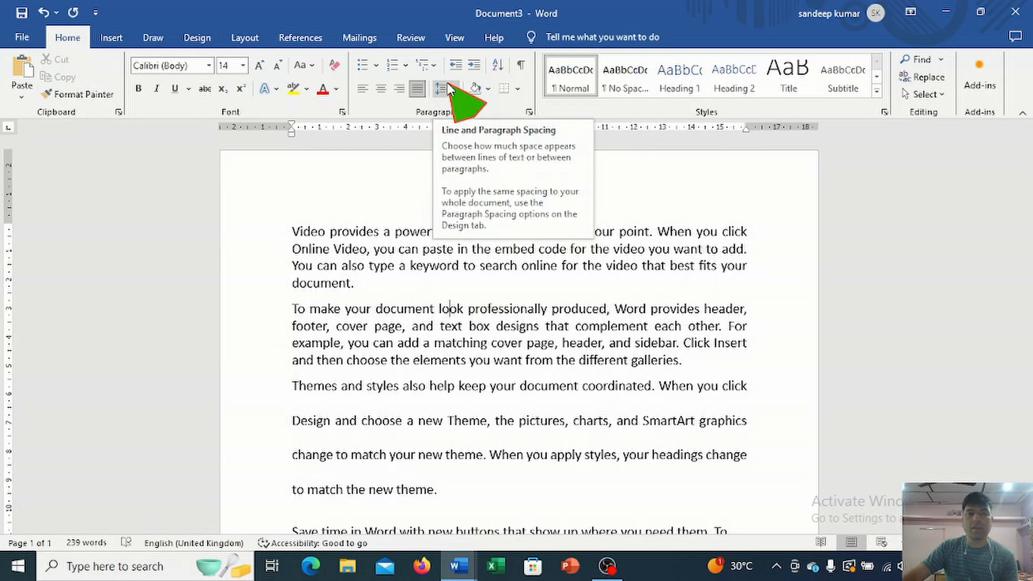
pyautogui.click(488, 90)
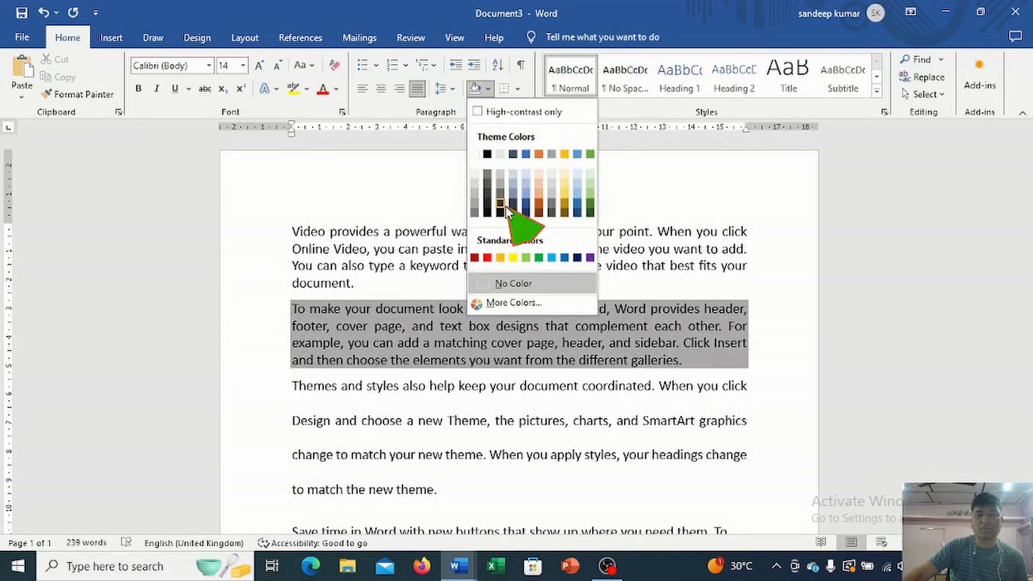
pyautogui.click(487, 259)
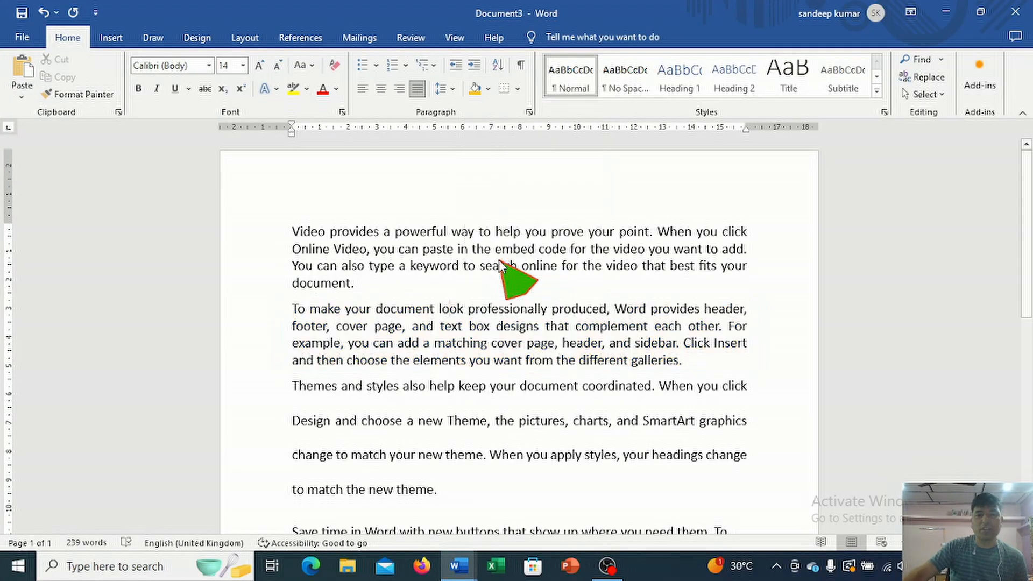
pyautogui.click(399, 248)
pyautogui.click(488, 89)
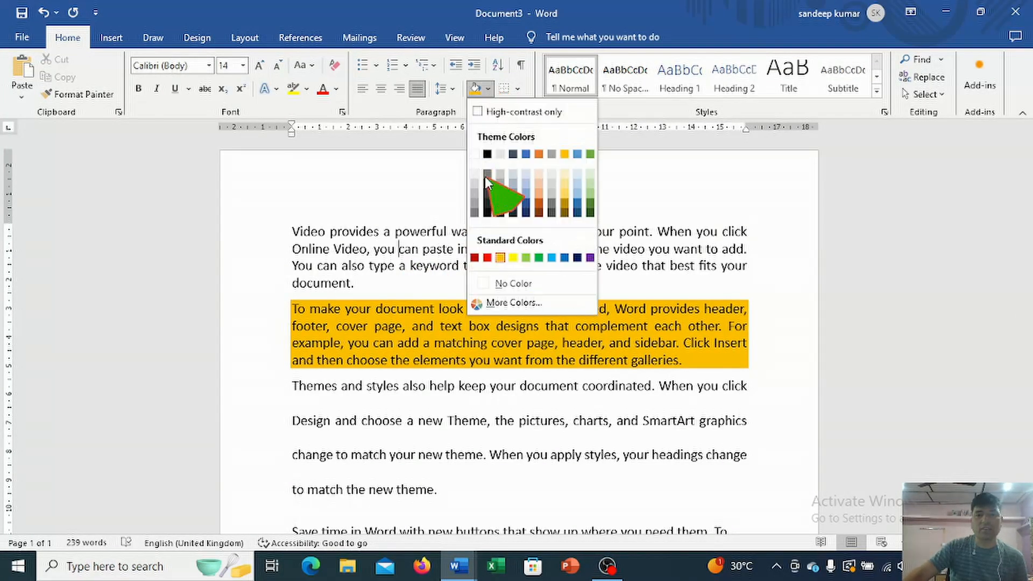
pyautogui.click(524, 206)
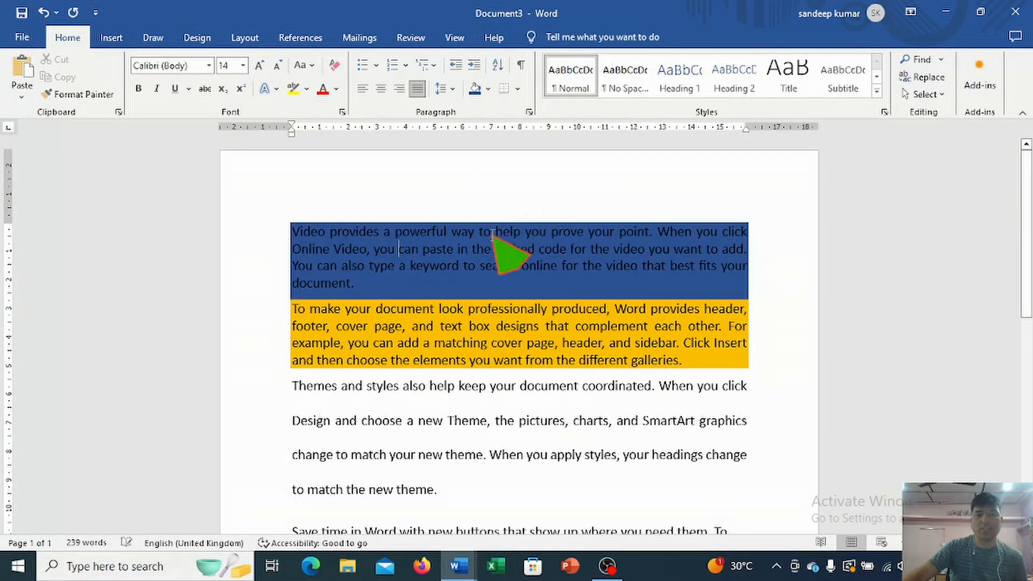
pyautogui.click(519, 90)
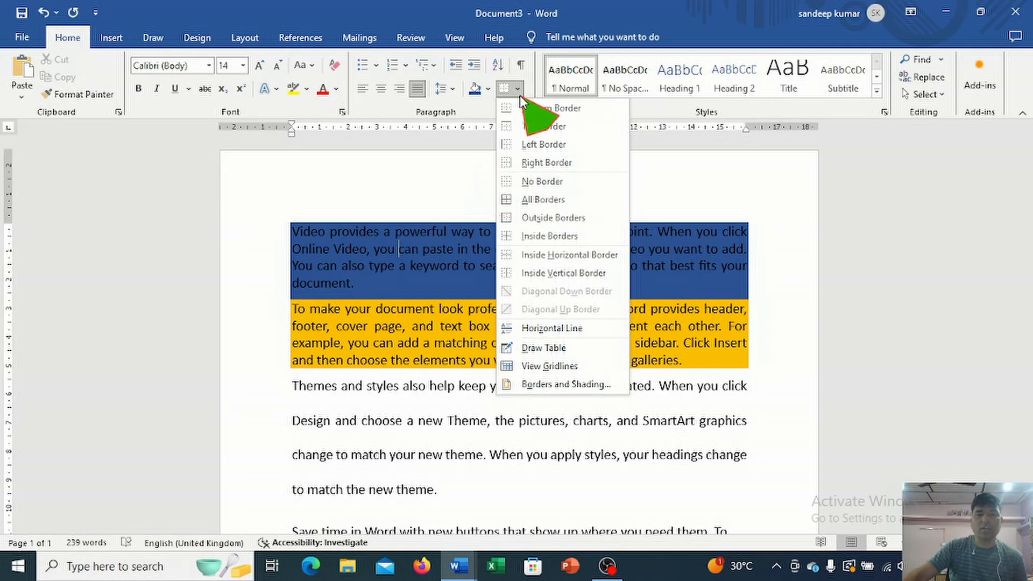
pyautogui.click(474, 231)
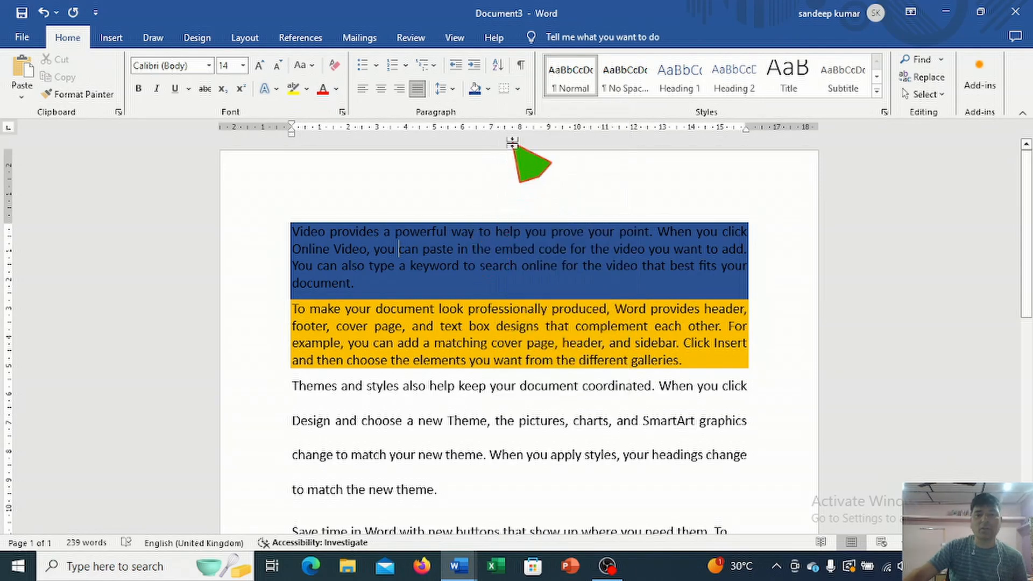
pyautogui.click(520, 90)
pyautogui.click(464, 225)
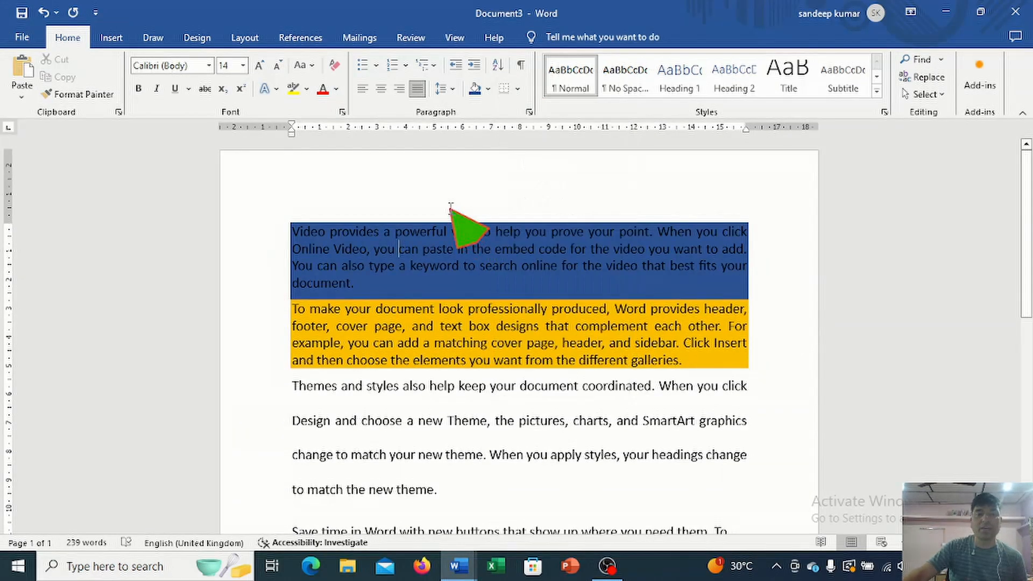
pyautogui.click(457, 67)
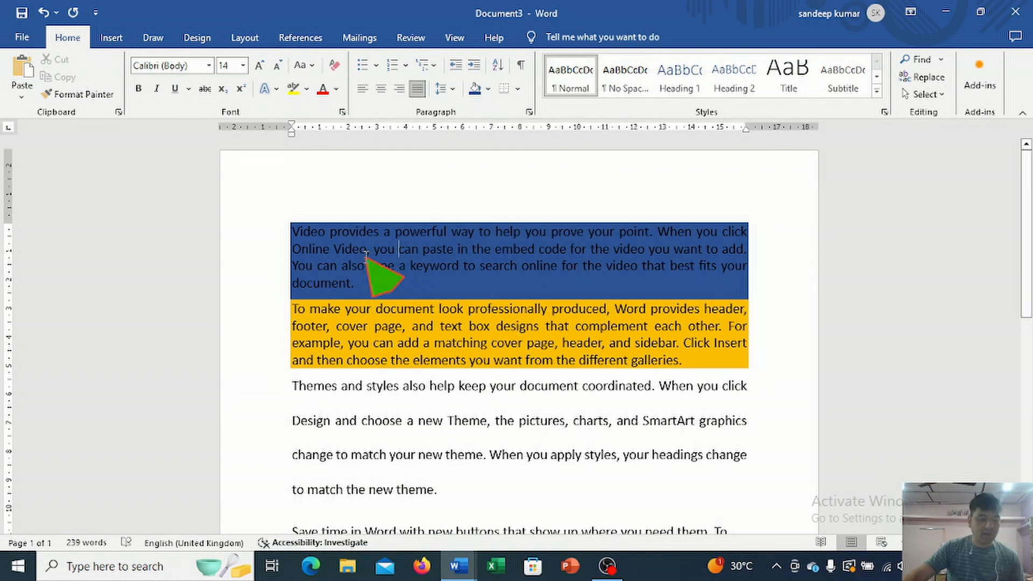
# Step: Delete all text in the document and increase the indent of the empty first line by three levels
pyautogui.hotkey('ctrl', 'a')
pyautogui.press('Delete')
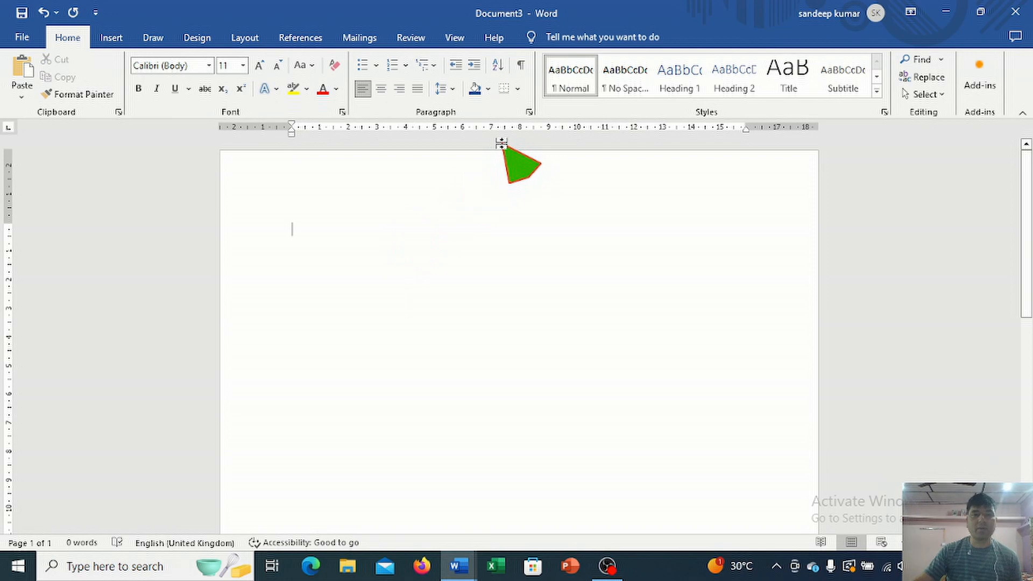
pyautogui.click(474, 66)
pyautogui.click(474, 67)
pyautogui.click(474, 67)
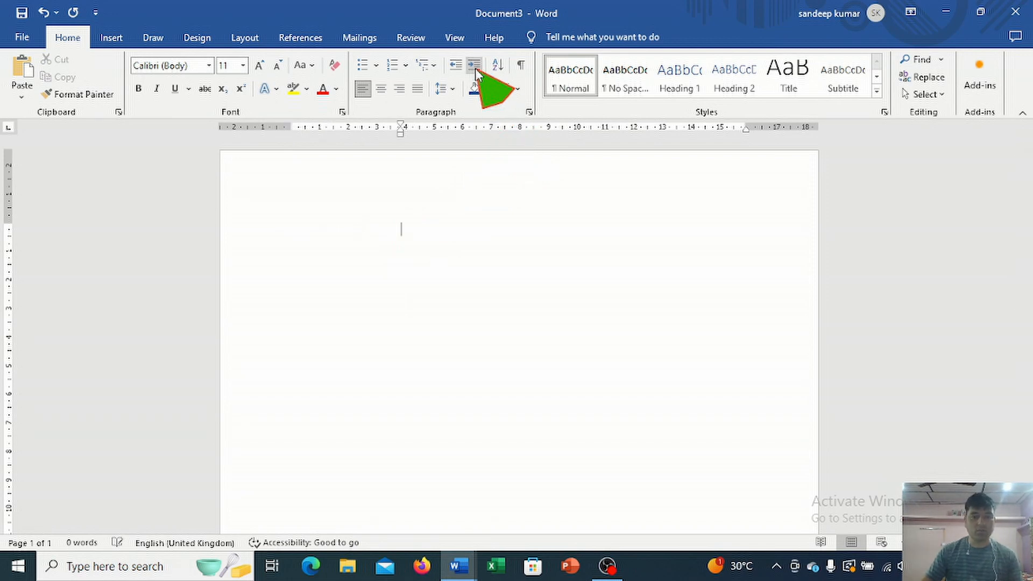
# Step: Enter four lines of random filler text at the increased indent
pyautogui.write('sajdflksadjflksajfla')
pyautogui.press('Return')
pyautogui.write('safjasfklaslfjsalkdfa')
pyautogui.press('Return')
pyautogui.write('sfklasjdflkajsdlkfas')
pyautogui.press('Return')
pyautogui.write('faslkfjaslkdfalsdflasjdf')
pyautogui.press('Return')
# Step: Decrease the indent by two levels and enter three more lines of filler text below the first block
pyautogui.click(458, 68)
pyautogui.click(459, 68)
pyautogui.write('salkfaskdflaksjf aslfjaslkdfja')
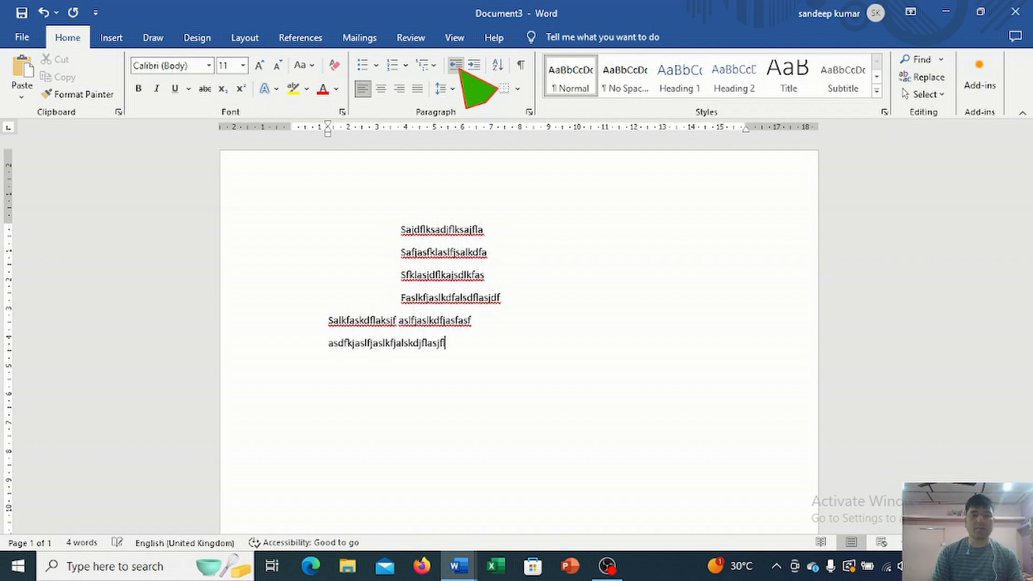
pyautogui.write('lasjf')
pyautogui.press('Return')
pyautogui.write('asfdlka')
pyautogui.press('Return')
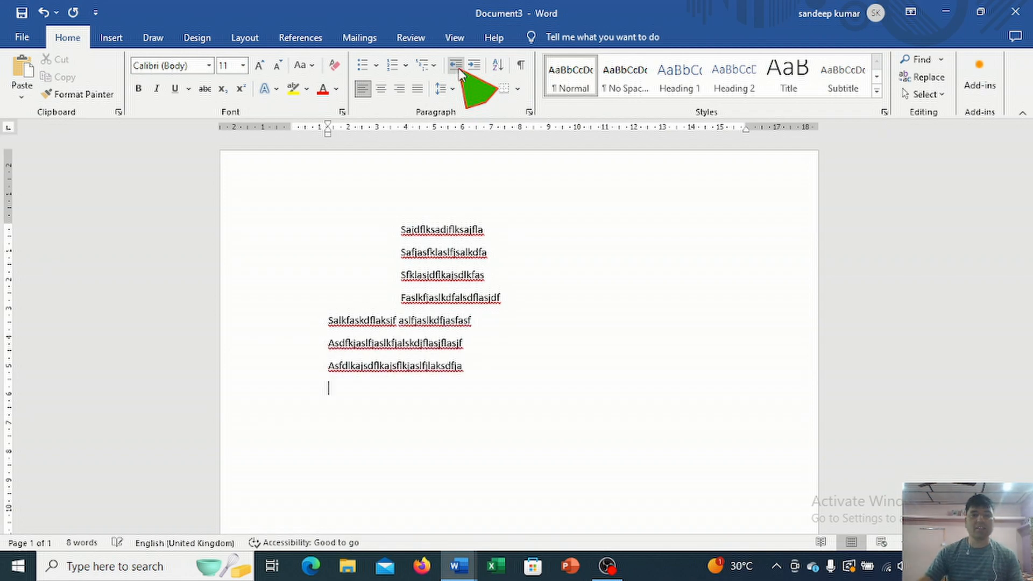
# Step: Increase the indent by seven levels and enter six lines of filler text far into the page
pyautogui.click(473, 61)
pyautogui.click(473, 61)
pyautogui.click(473, 61)
pyautogui.click(474, 61)
pyautogui.click(473, 62)
pyautogui.click(474, 61)
pyautogui.click(474, 61)
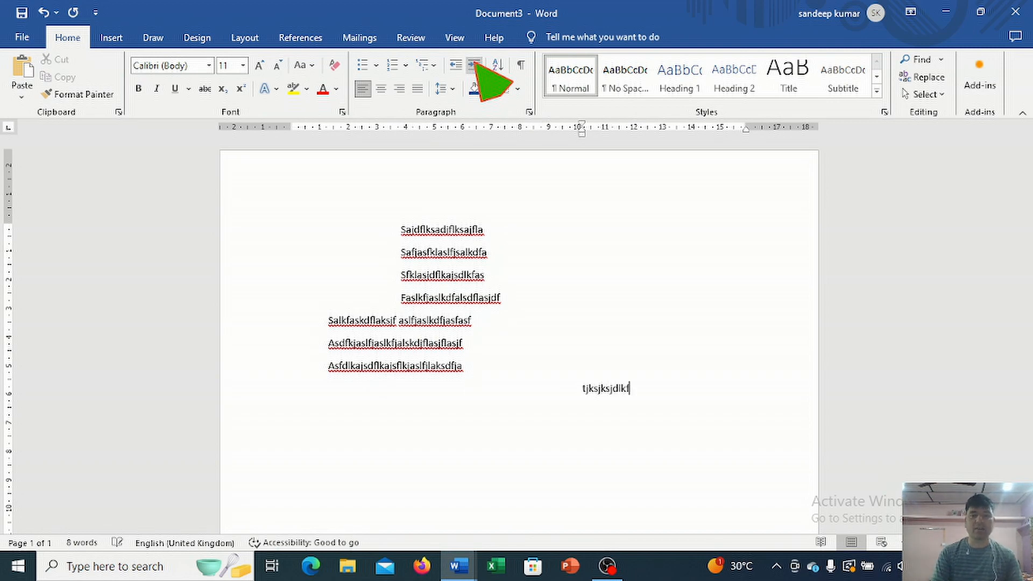
pyautogui.write('jf aslkjfasofa')
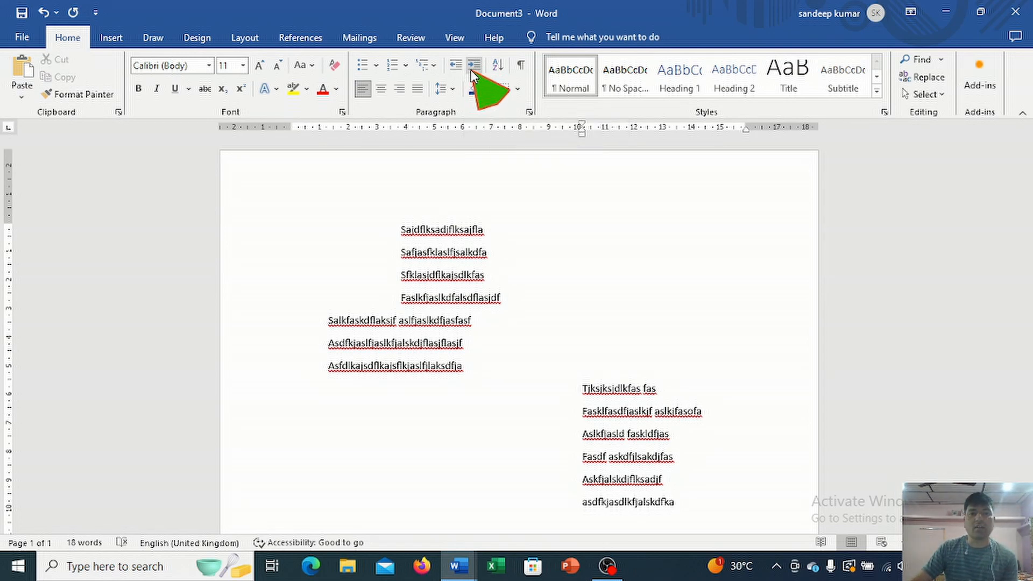
# Step: Delete all the indented filler text from the document
pyautogui.moveTo(400, 229); pyautogui.dragTo(729, 522)
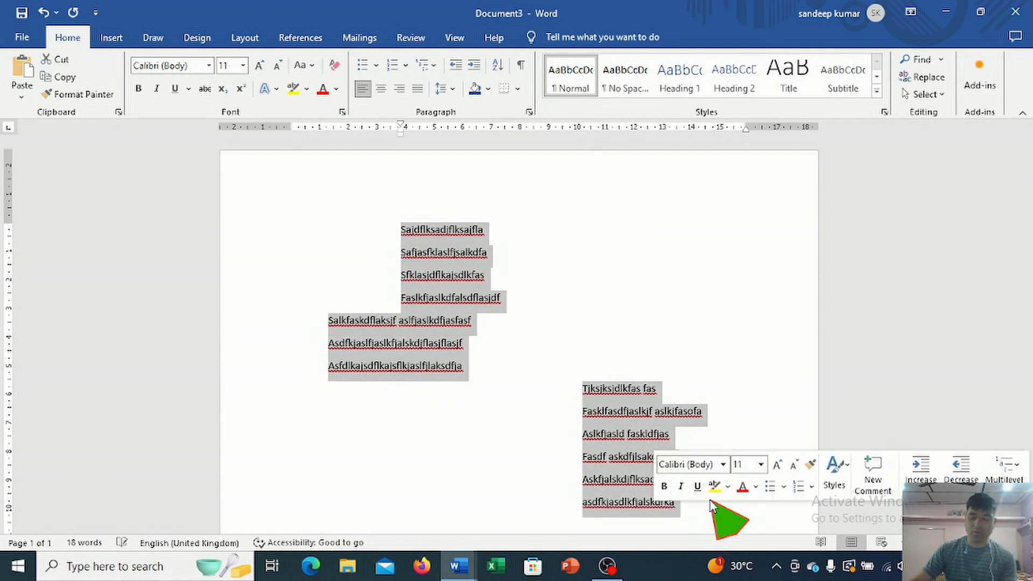
pyautogui.press('Delete')
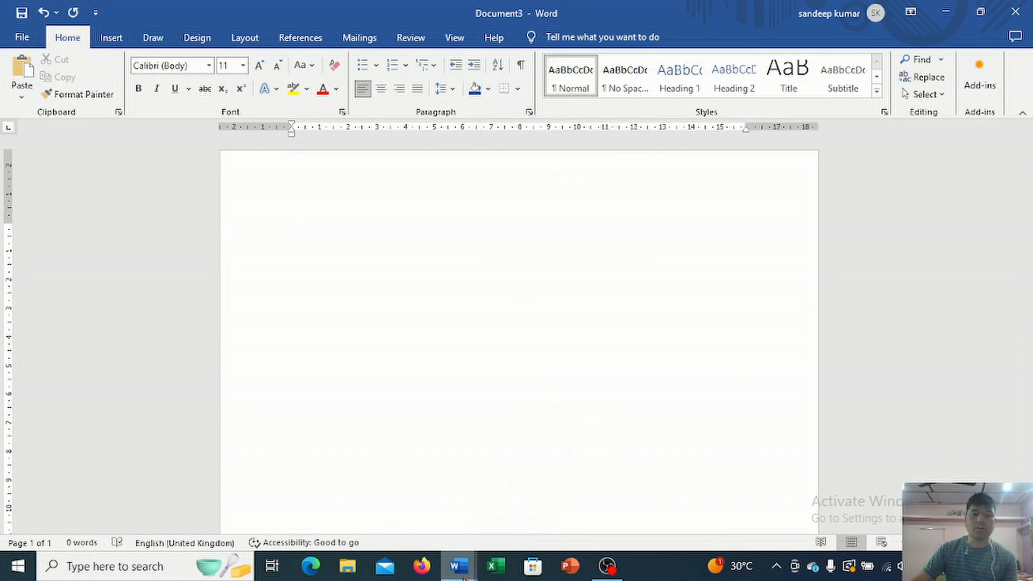
# Step: Switch to Document2 to review the Today topic outline of paragraph tools, and return to Document3
pyautogui.moveTo(464, 575)
pyautogui.click(483, 520)
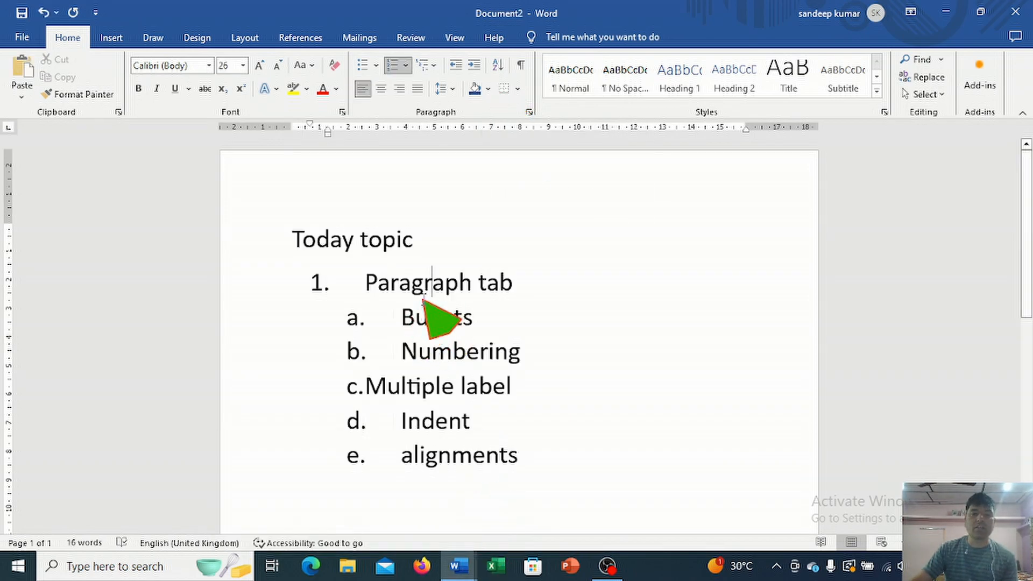
pyautogui.click(455, 318)
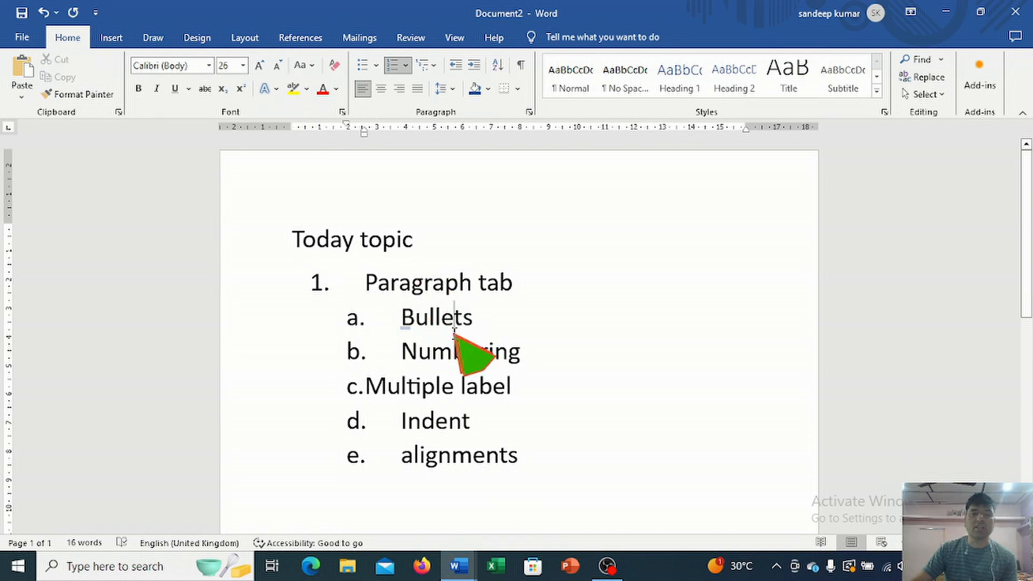
pyautogui.click(466, 354)
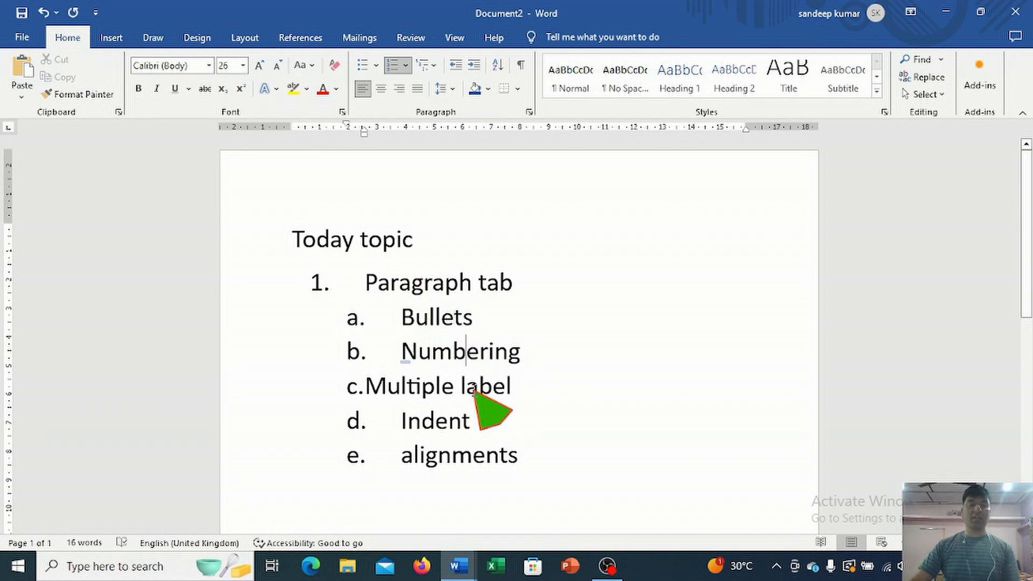
pyautogui.click(477, 389)
pyautogui.click(501, 457)
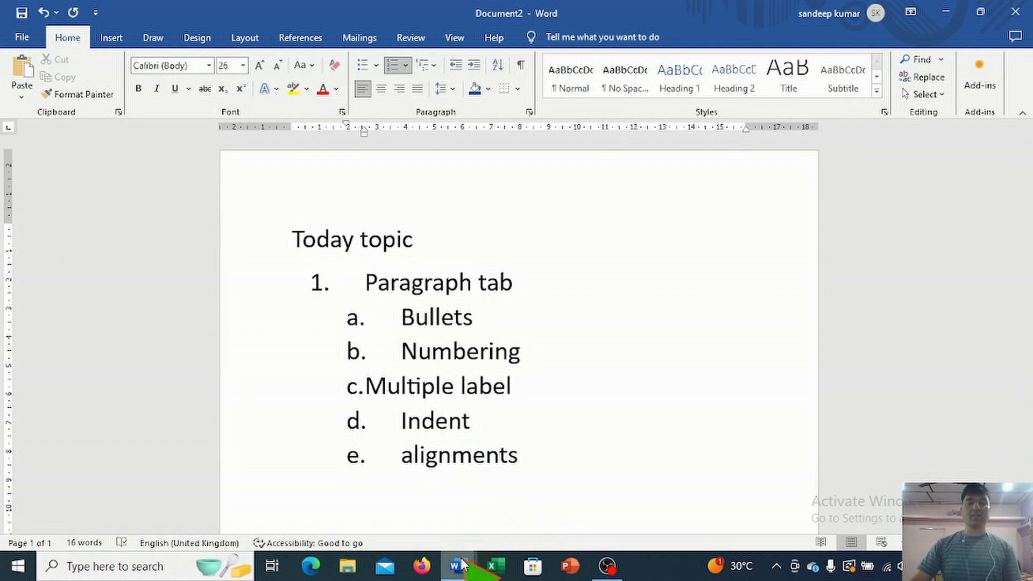
pyautogui.moveTo(460, 565)
pyautogui.click(573, 517)
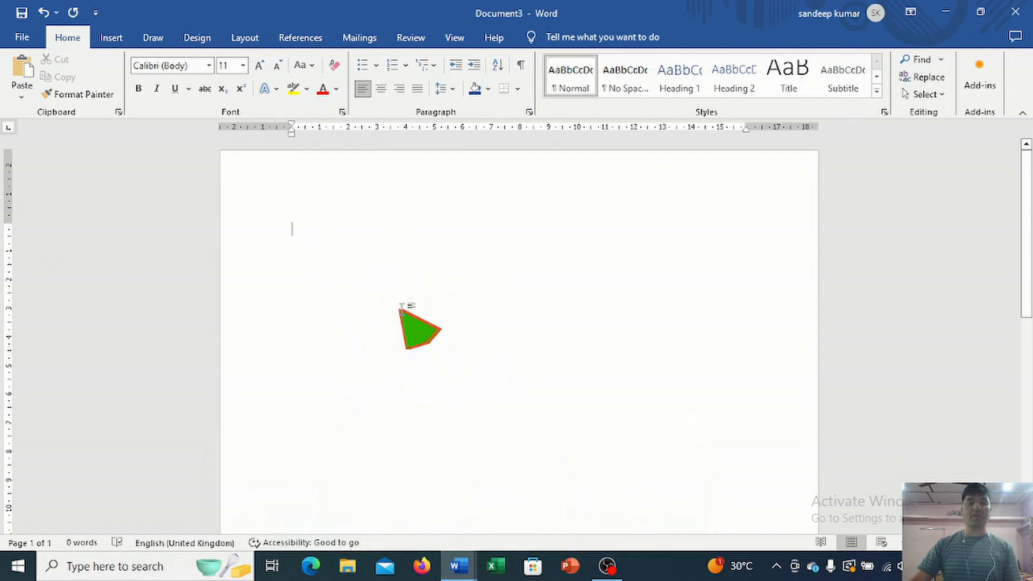
# Step: Start a line of text and replace it with the copied bulleted list "This is my first file", "second file" and "third file"
pyautogui.write('This is my file')
pyautogui.hotkey('ctrl', 'a')
pyautogui.write('This is my first file This is my second file This is my third file')
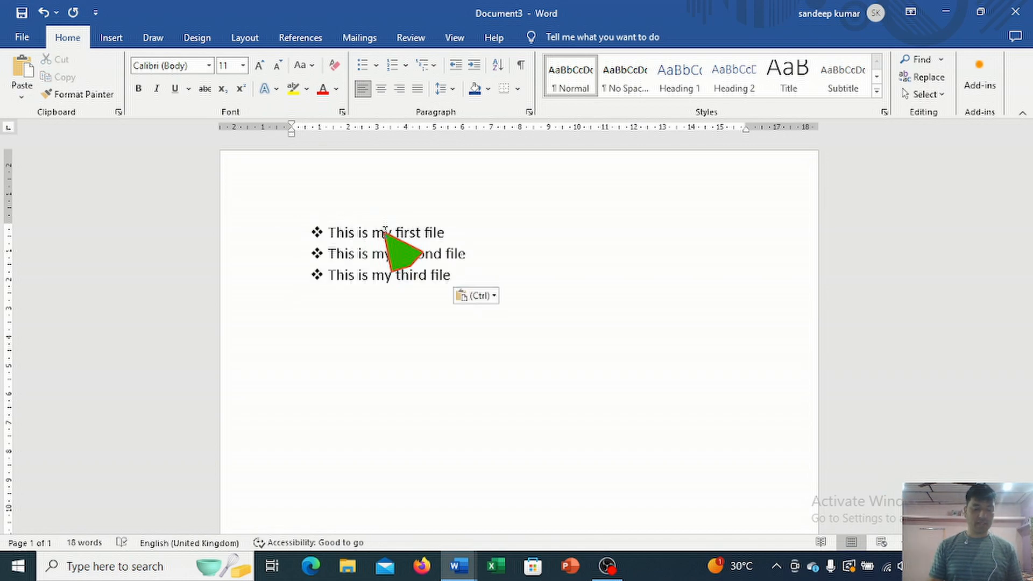
# Step: Change the three-line list to solid round bullets and then to 1. 2. 3. numbering
pyautogui.moveTo(461, 293); pyautogui.dragTo(345, 237)
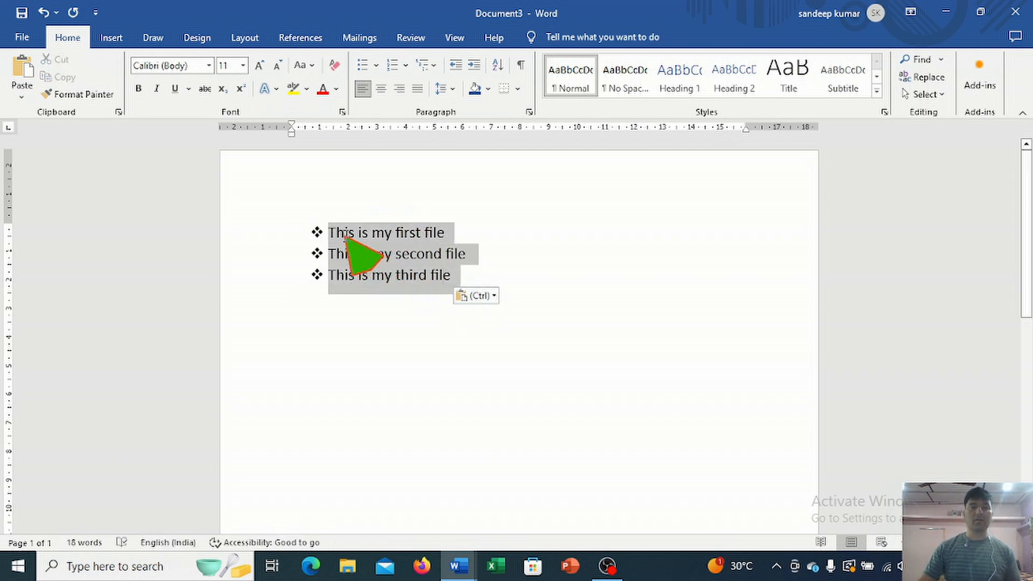
pyautogui.click(376, 65)
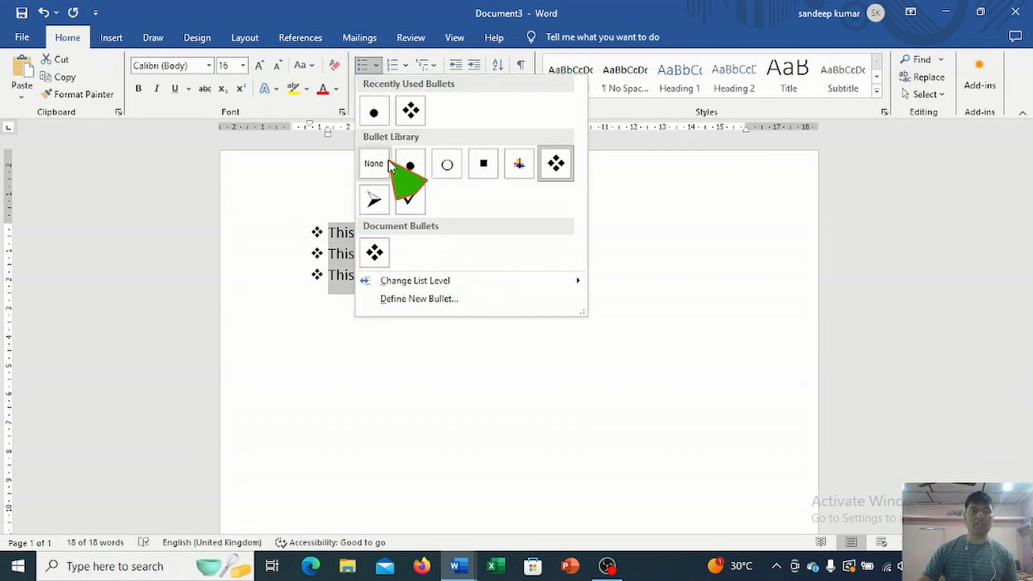
pyautogui.click(410, 165)
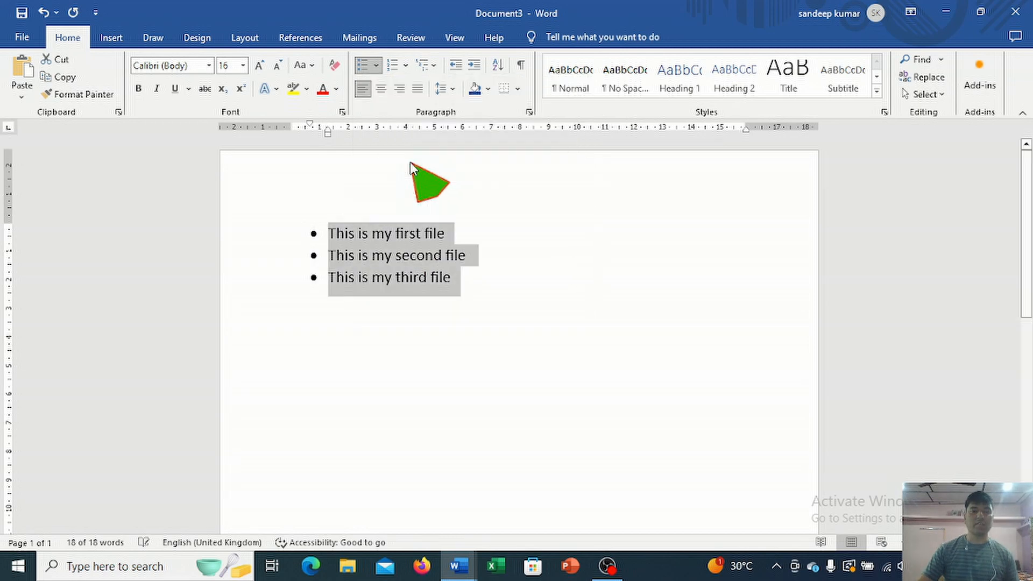
pyautogui.click(403, 64)
pyautogui.click(474, 201)
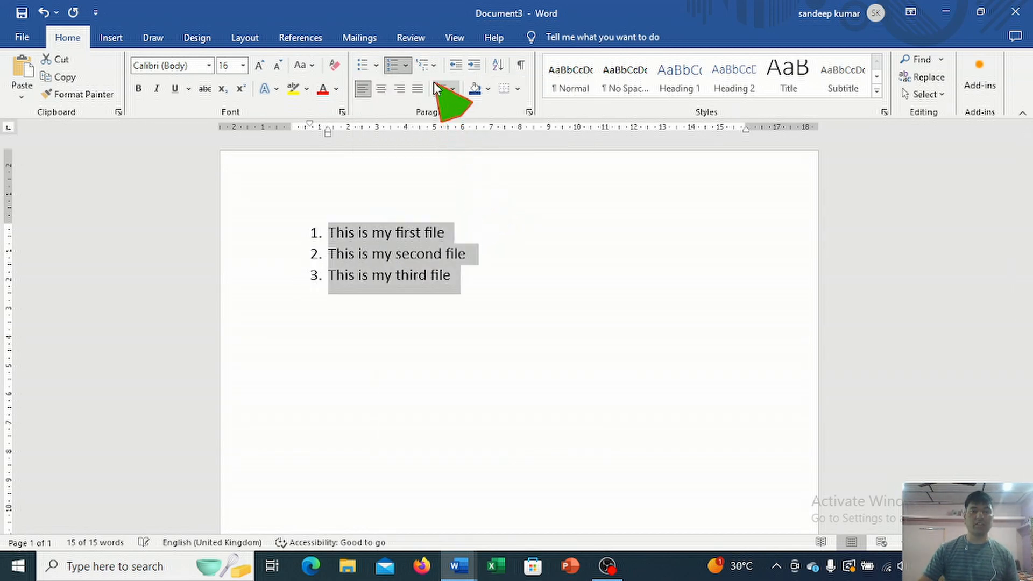
# Step: Apply the 1) a) i) multilevel list style and add nested items Hjkh, Khkjhk and kjhkjh below the third line
pyautogui.click(427, 65)
pyautogui.click(518, 219)
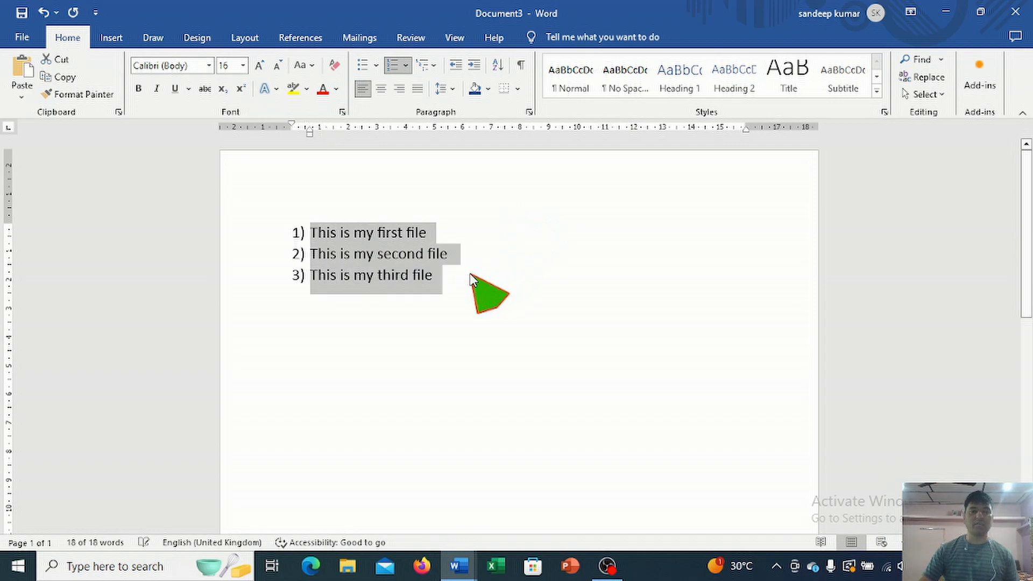
pyautogui.click(457, 279)
pyautogui.press('Return')
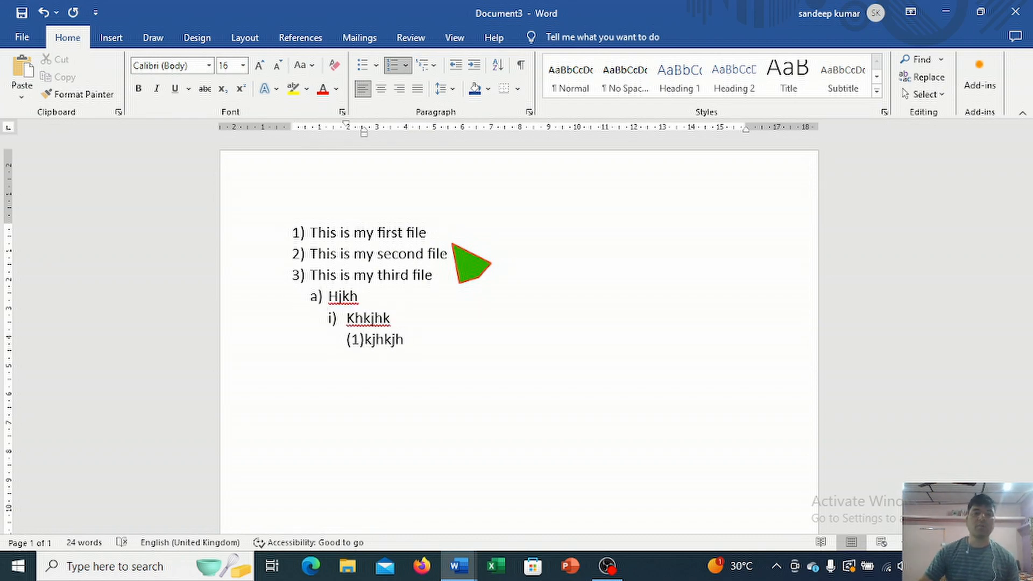
# Step: Align the last nested item to the center, then to the right, and finally justify it
pyautogui.click(386, 90)
pyautogui.click(399, 91)
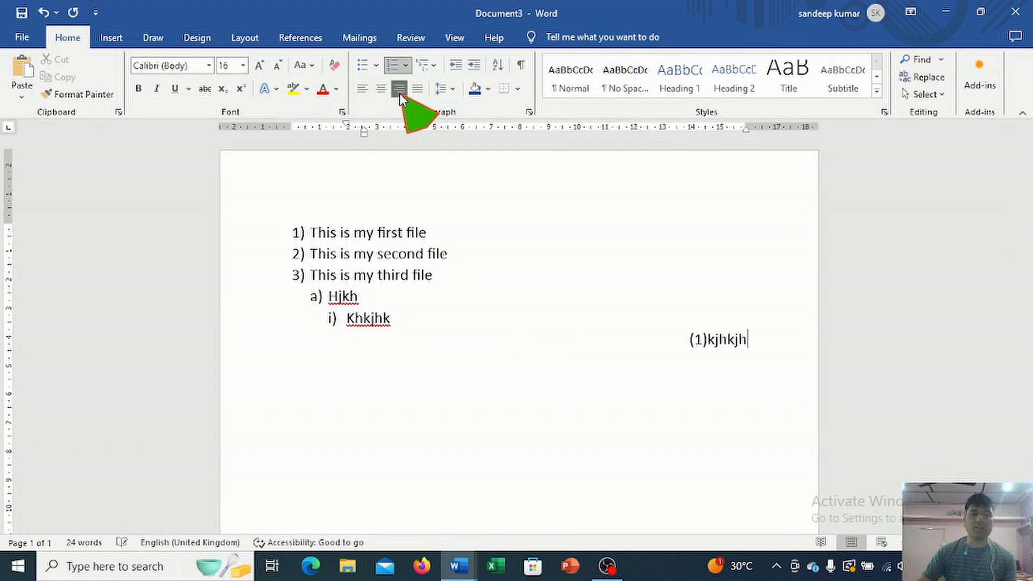
pyautogui.click(413, 92)
# Step: Set the line spacing of the entire multilevel list to 2.0
pyautogui.click(448, 90)
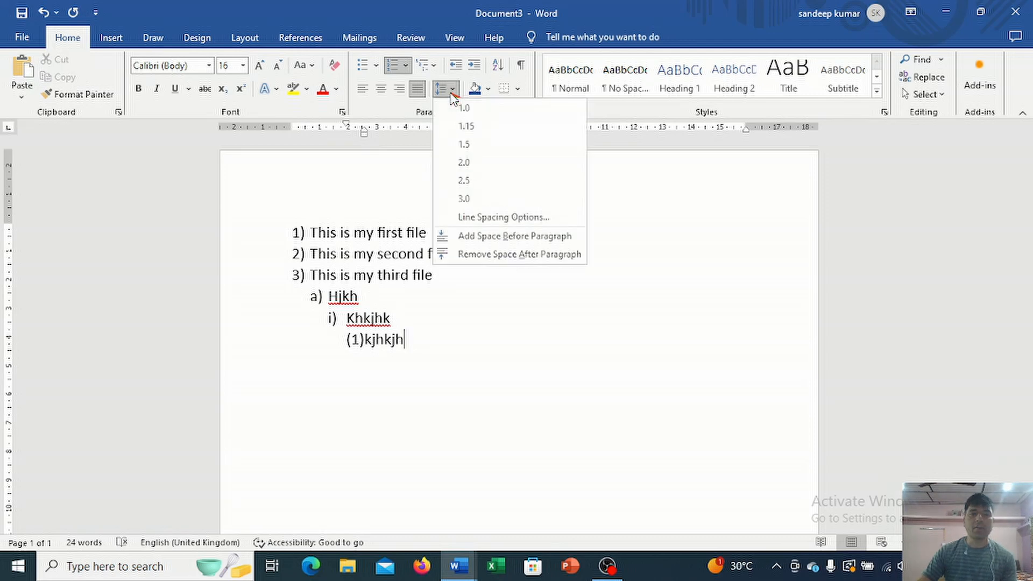
pyautogui.click(473, 175)
pyautogui.moveTo(457, 344); pyautogui.dragTo(312, 232)
pyautogui.click(451, 90)
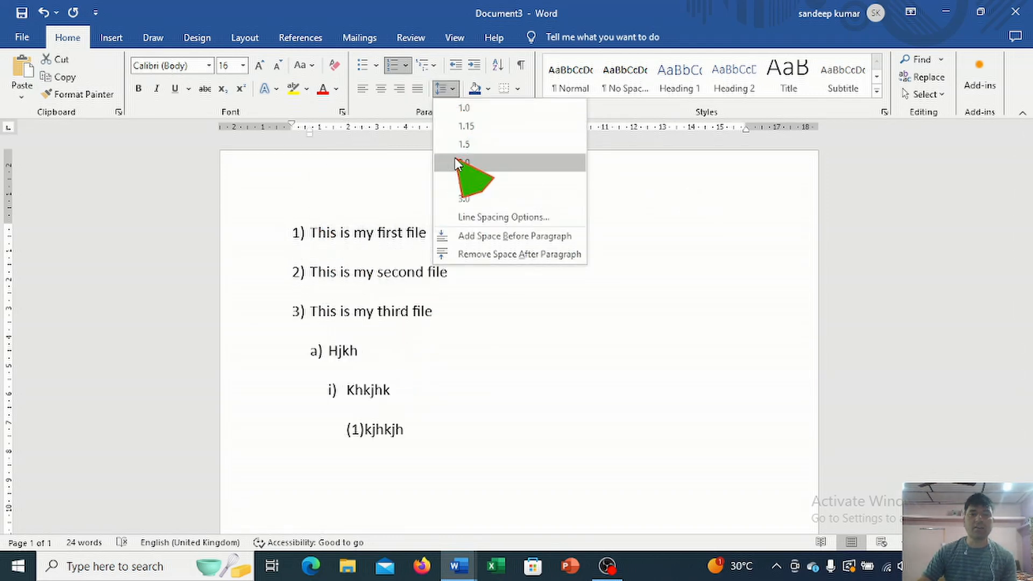
pyautogui.click(454, 157)
pyautogui.click(438, 314)
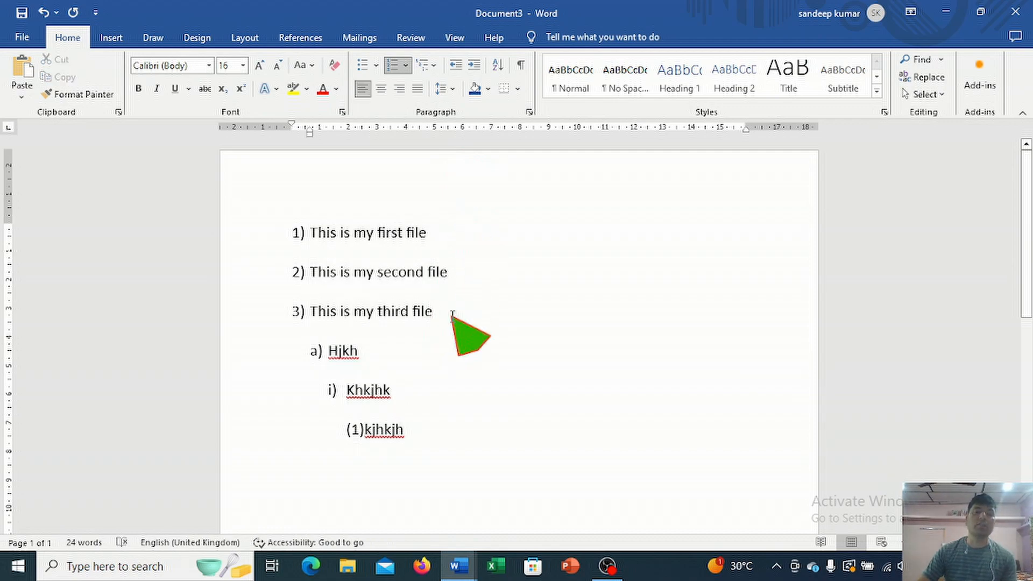